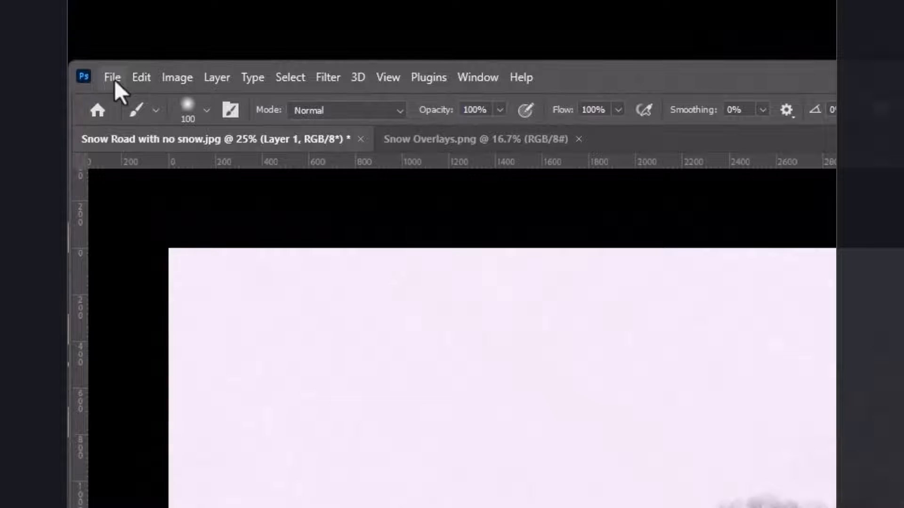
Place the Snow Overlay 1 image as an embedded layer in the Snow Road with no snow.jpg document.
{"action": "left_click", "coordinate": [113, 78]}
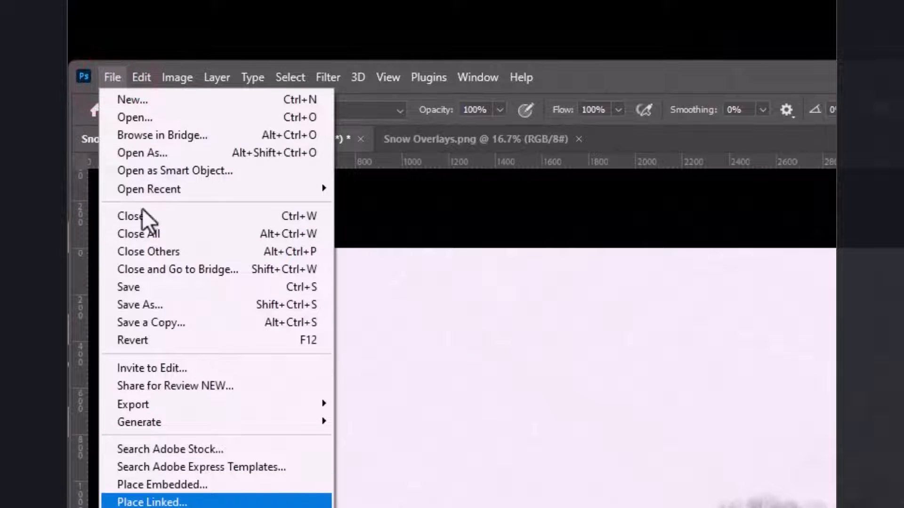
{"action": "left_click", "coordinate": [202, 485]}
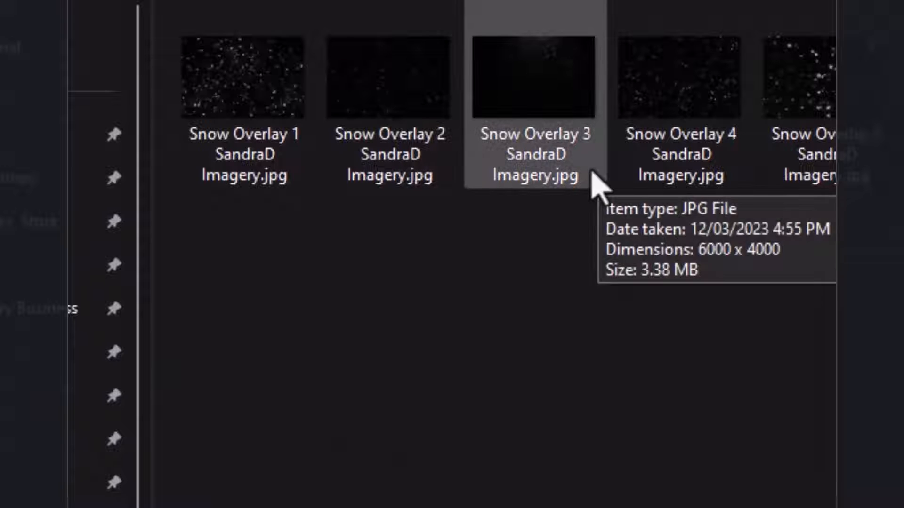
{"action": "left_click", "coordinate": [274, 85]}
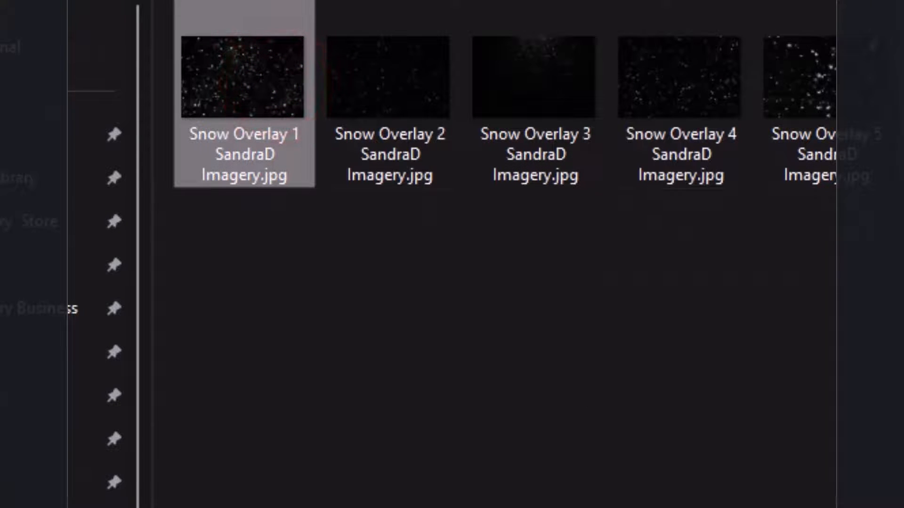
{"action": "left_click", "coordinate": [595, 459]}
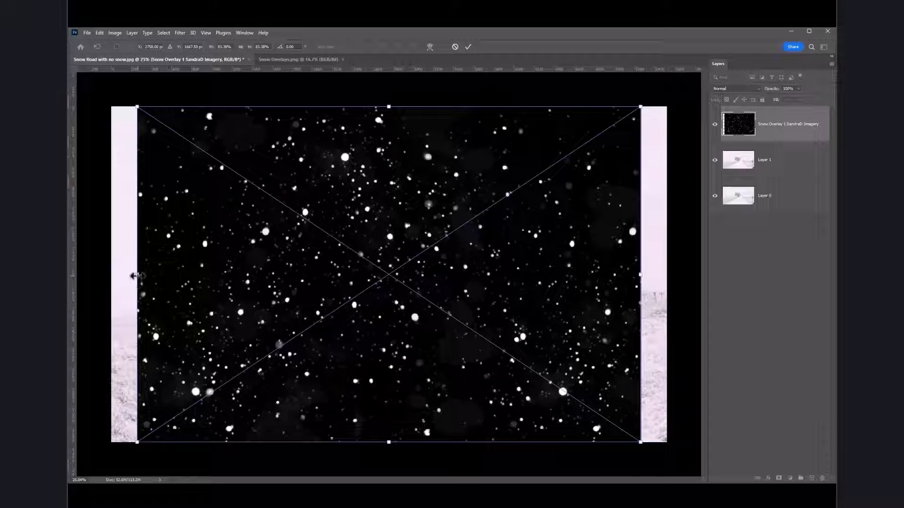
Stretch the placed Snow Overlay 1 horizontally to both side edges of the photo and commit the placement.
{"action": "left_click_drag", "start_coordinate": [133, 276], "coordinate": [112, 275]}
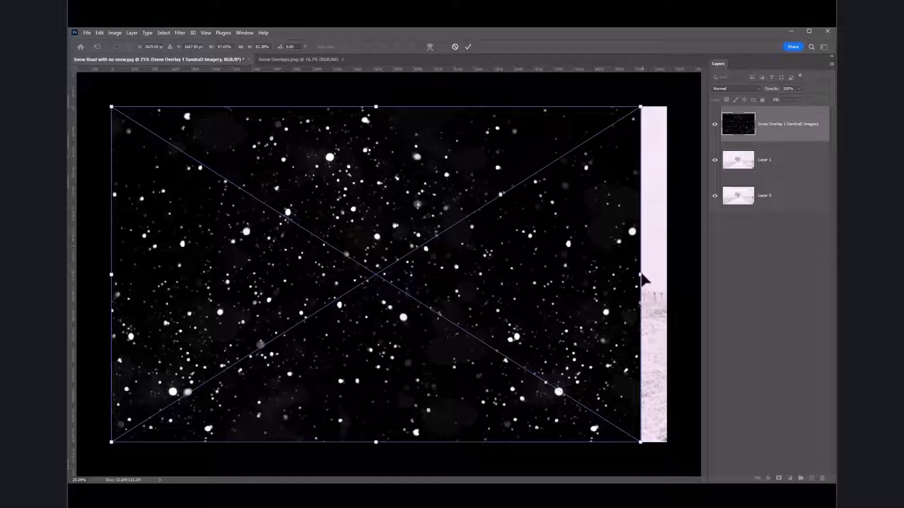
{"action": "left_click_drag", "start_coordinate": [643, 274], "coordinate": [667, 274]}
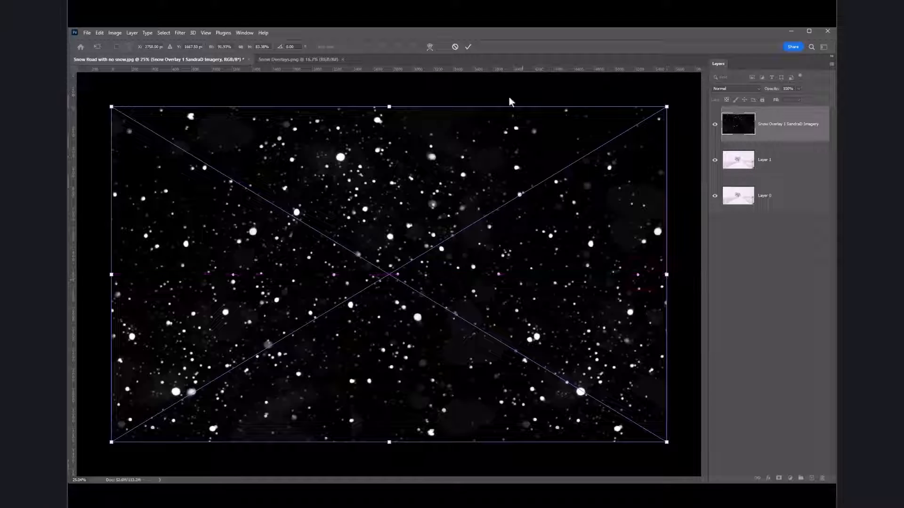
{"action": "left_click", "coordinate": [469, 49]}
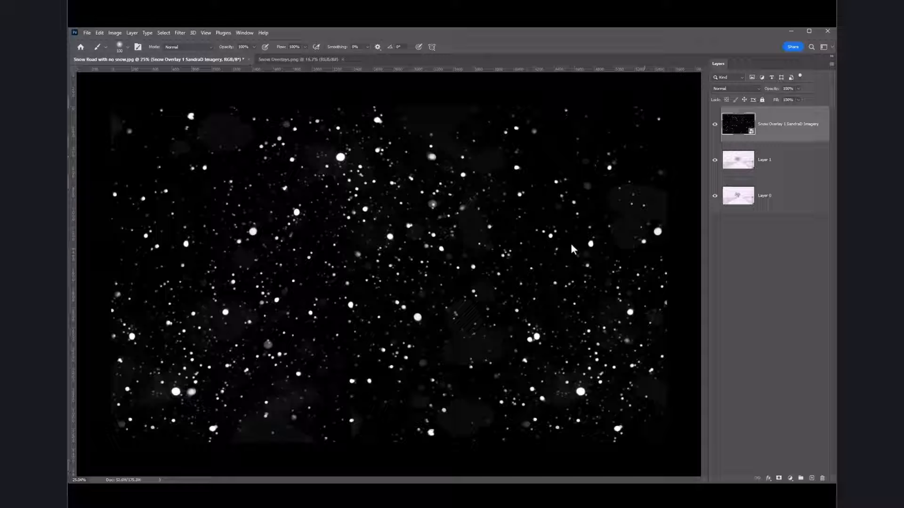
Free-transform the Snow Overlay 1 layer, squashing its height to about 52% from below so it covers only the area down to the horizon.
{"action": "left_click", "coordinate": [739, 89]}
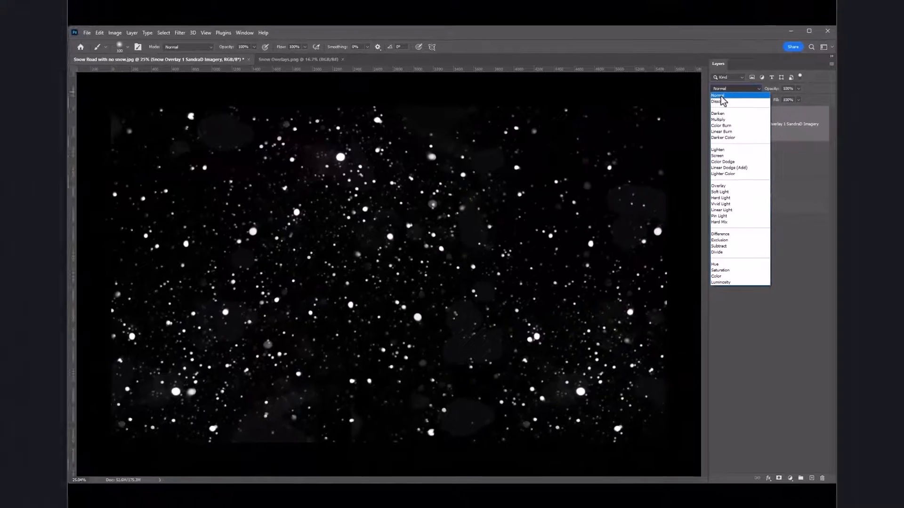
{"action": "left_click", "coordinate": [721, 95]}
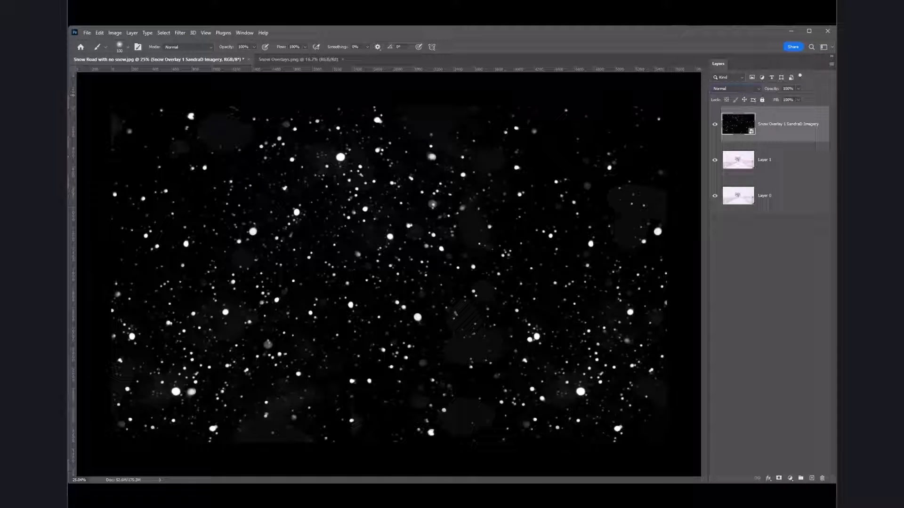
{"action": "key", "text": "ctrl+t"}
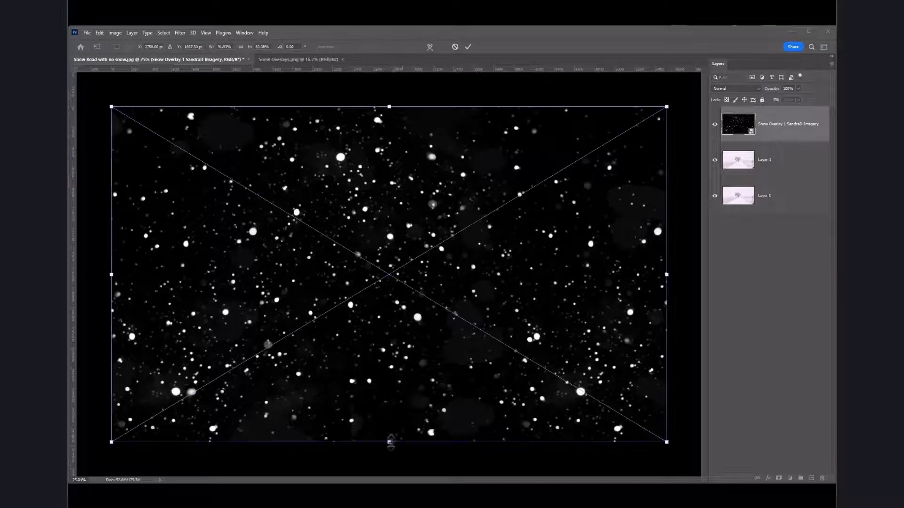
{"action": "left_click_drag", "start_coordinate": [390, 443], "coordinate": [381, 317]}
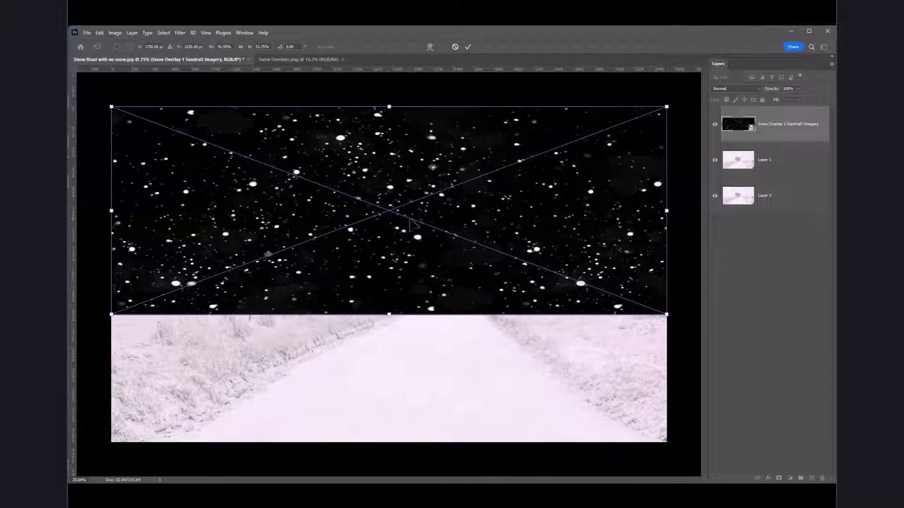
{"action": "left_click", "coordinate": [467, 47]}
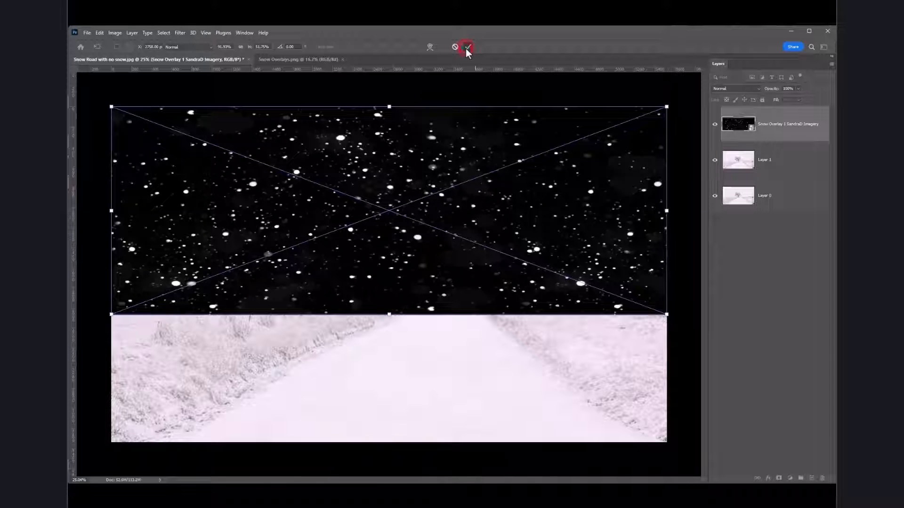
Set the Snow Overlay 1 layer's blend mode to Lighten and its opacity to 61%.
{"action": "left_click", "coordinate": [733, 90]}
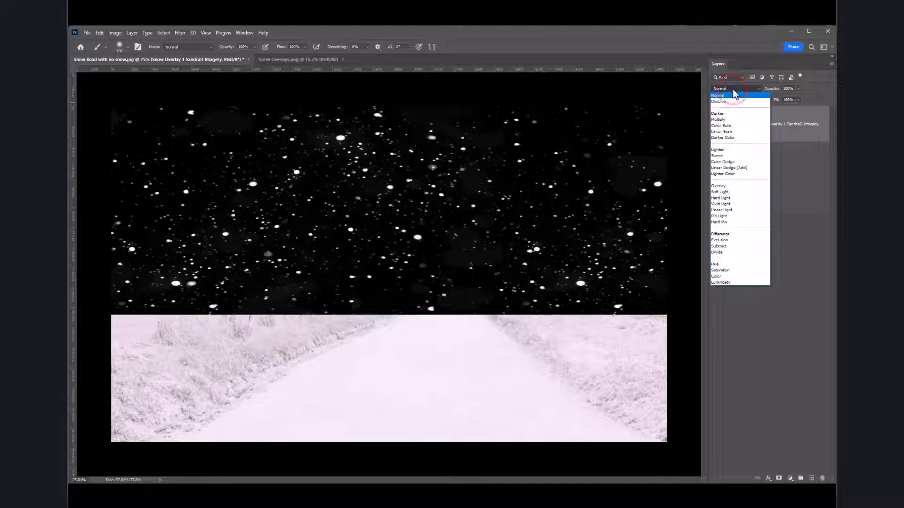
{"action": "left_click", "coordinate": [715, 150]}
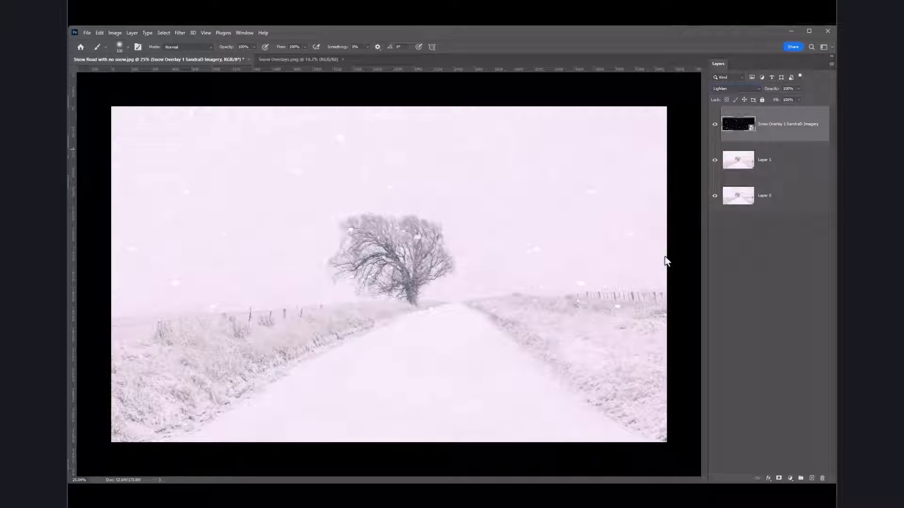
{"action": "left_click", "coordinate": [798, 89]}
{"action": "left_click_drag", "start_coordinate": [781, 105], "coordinate": [780, 106]}
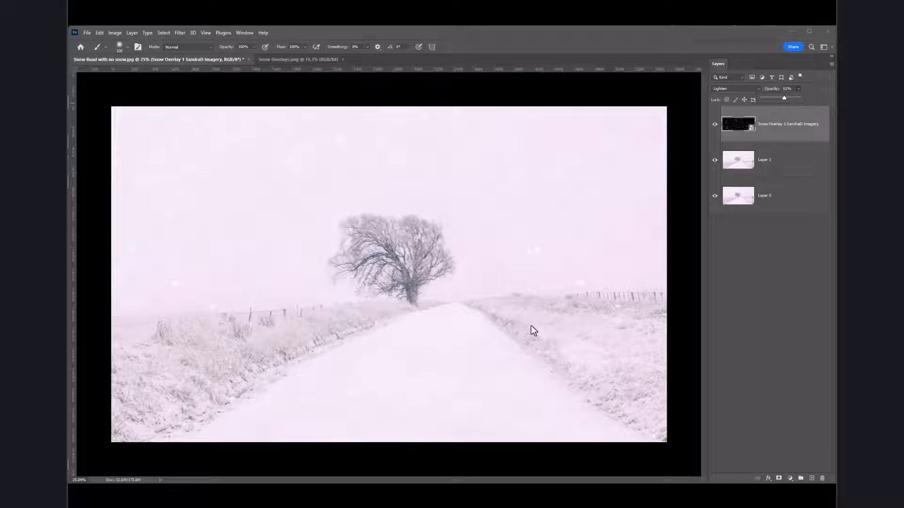
Add a layer mask to the Snow Overlay 1 layer.
{"action": "scroll", "coordinate": [531, 326], "scroll_direction": "up", "scroll_amount": 1}
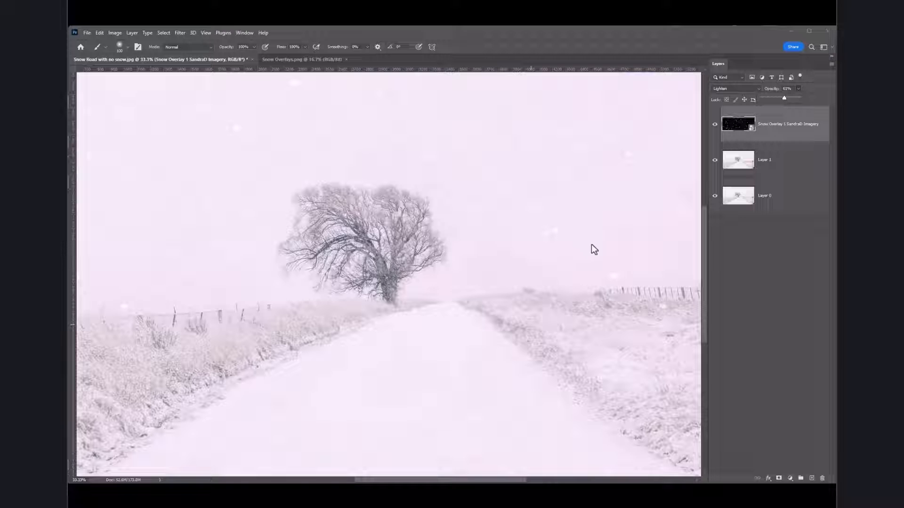
{"action": "left_click", "coordinate": [779, 479]}
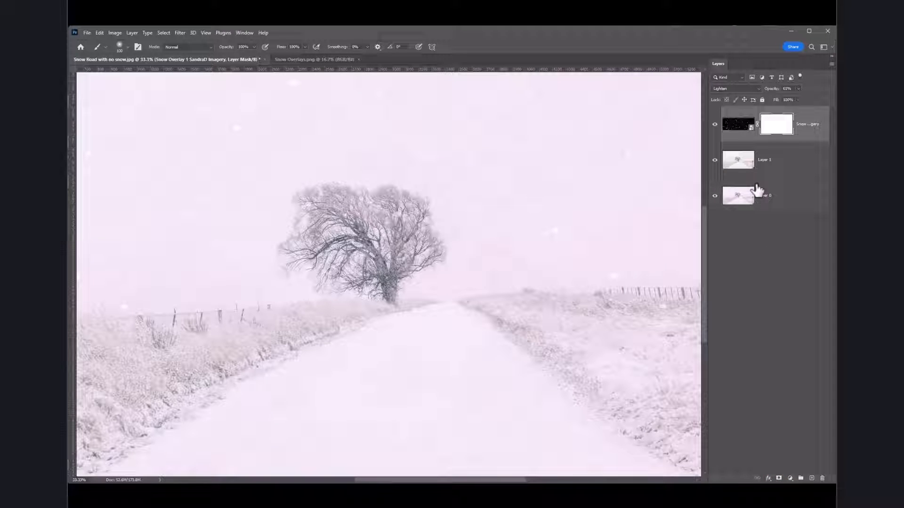
{"action": "left_click_drag", "start_coordinate": [757, 189], "coordinate": [774, 131]}
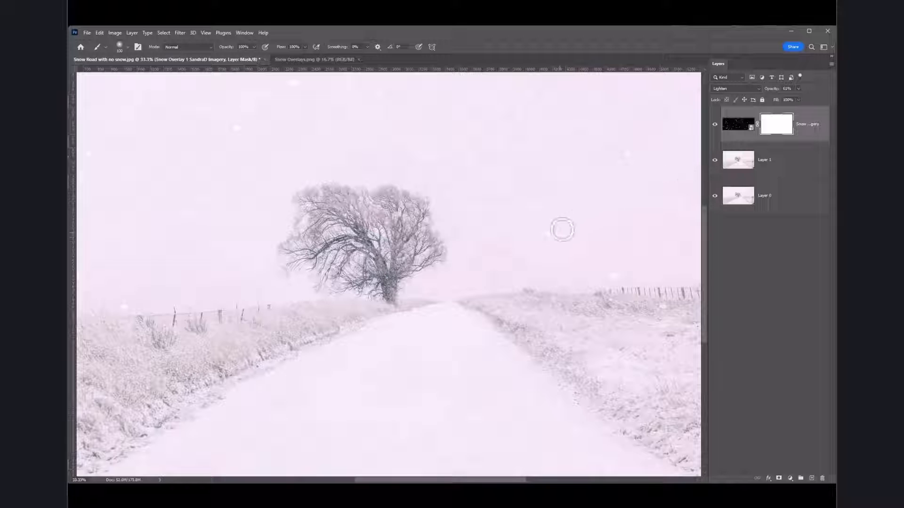
Brush on the layer mask to hide distracting snowflakes at the road's far end, around the tree, in the sky and near the horizon.
{"action": "left_click", "coordinate": [557, 232]}
{"action": "left_click", "coordinate": [614, 276]}
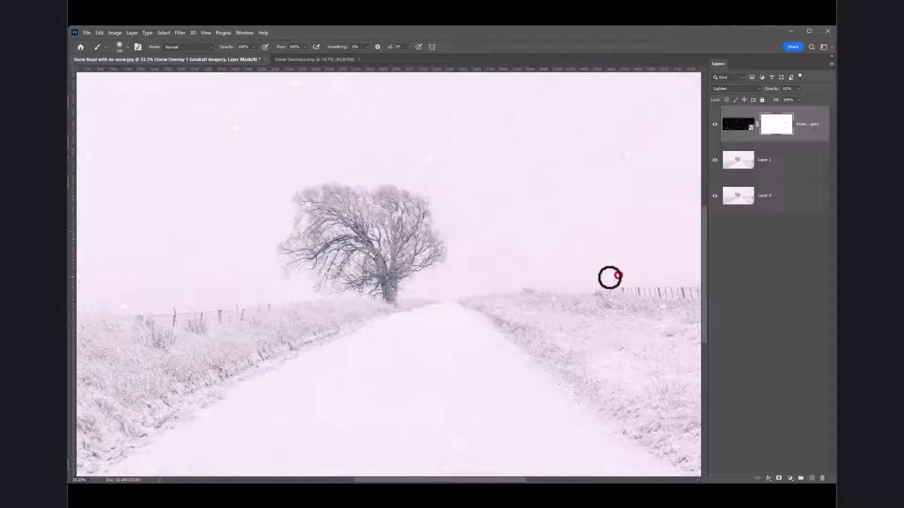
{"action": "scroll", "coordinate": [335, 307], "scroll_direction": "up", "scroll_amount": 5}
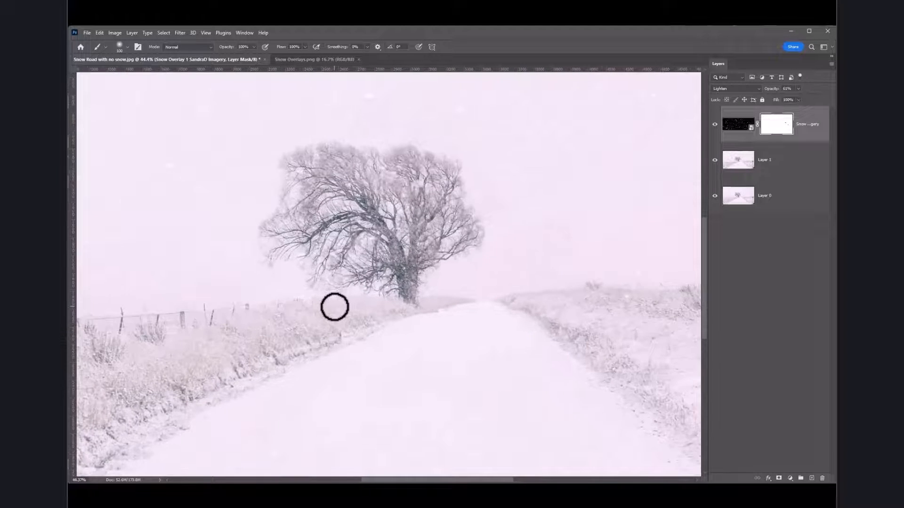
{"action": "left_click", "coordinate": [454, 311]}
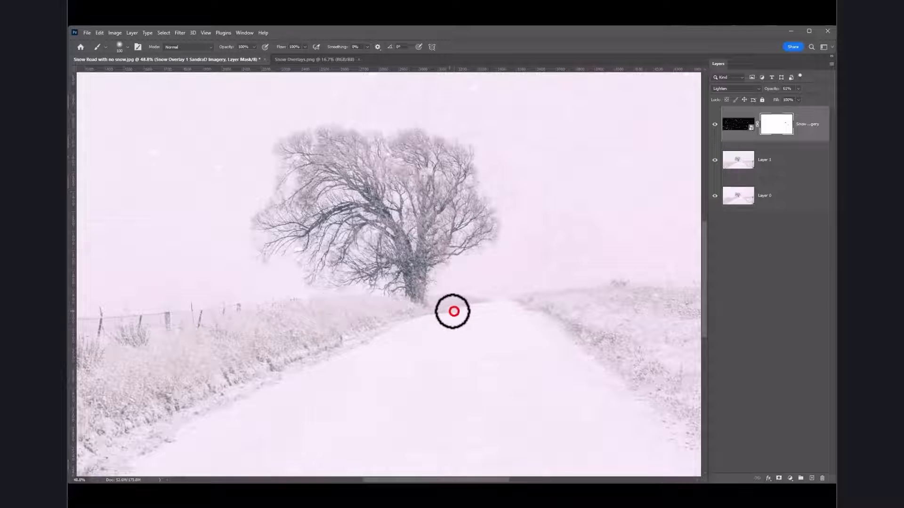
{"action": "left_click", "coordinate": [299, 246]}
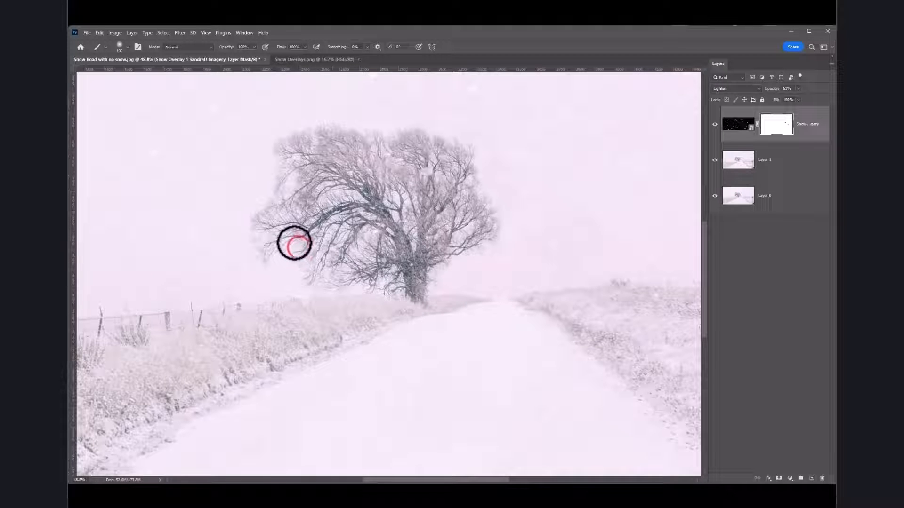
{"action": "left_click", "coordinate": [217, 168]}
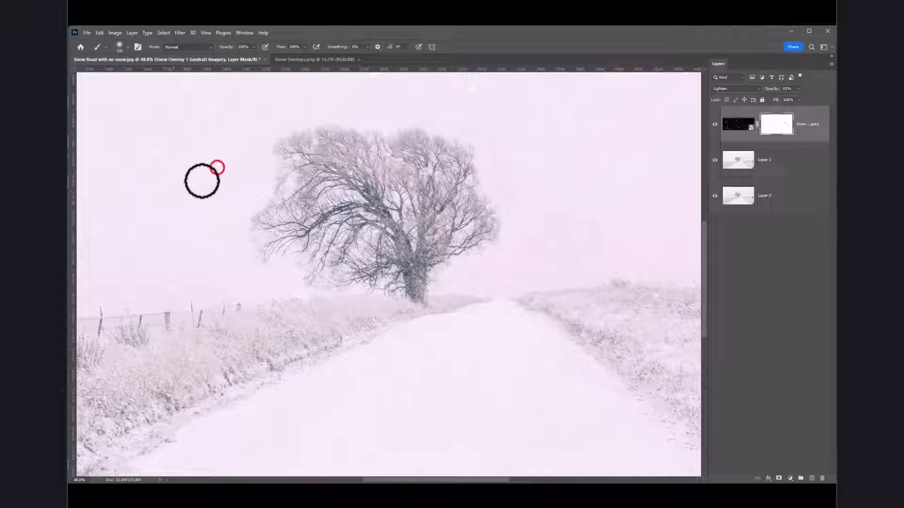
{"action": "left_click", "coordinate": [158, 216]}
{"action": "left_click", "coordinate": [196, 240]}
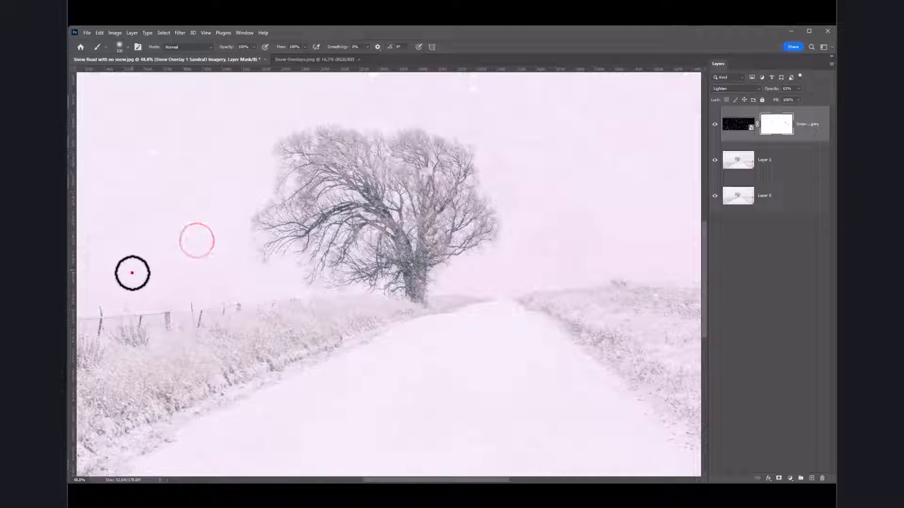
{"action": "left_click", "coordinate": [132, 273]}
{"action": "left_click", "coordinate": [667, 269]}
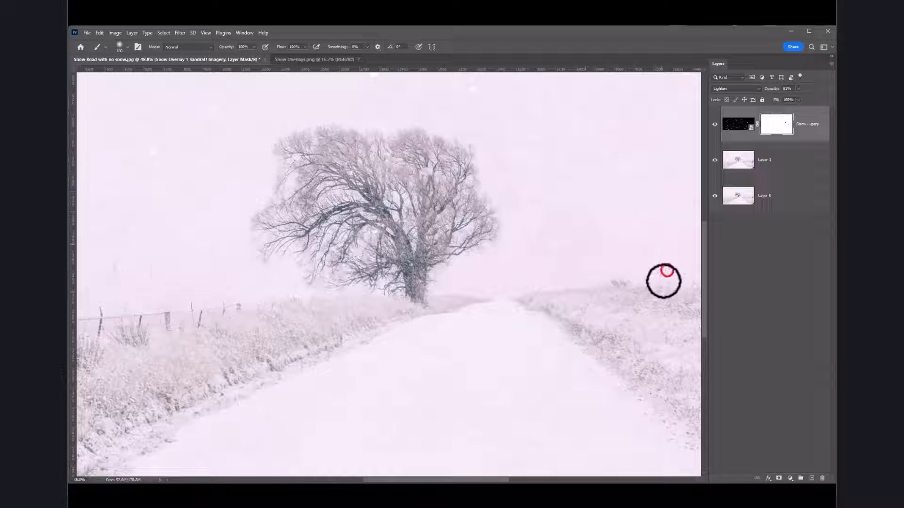
{"action": "left_click", "coordinate": [658, 294]}
Mask out two more flakes in the upper sky and reduce the Snow Overlay 1 layer's opacity to 46%.
{"action": "scroll", "coordinate": [460, 244], "scroll_direction": "down", "scroll_amount": 1}
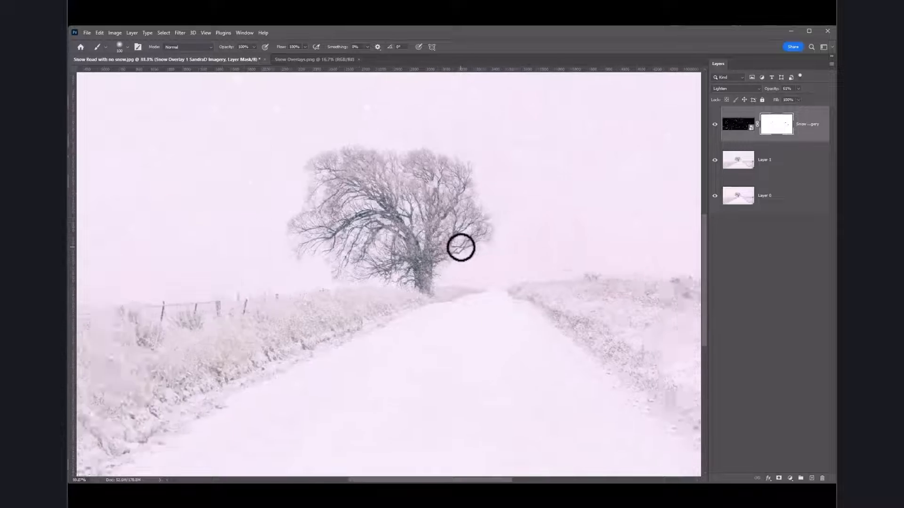
{"action": "scroll", "coordinate": [461, 247], "scroll_direction": "down", "scroll_amount": 2}
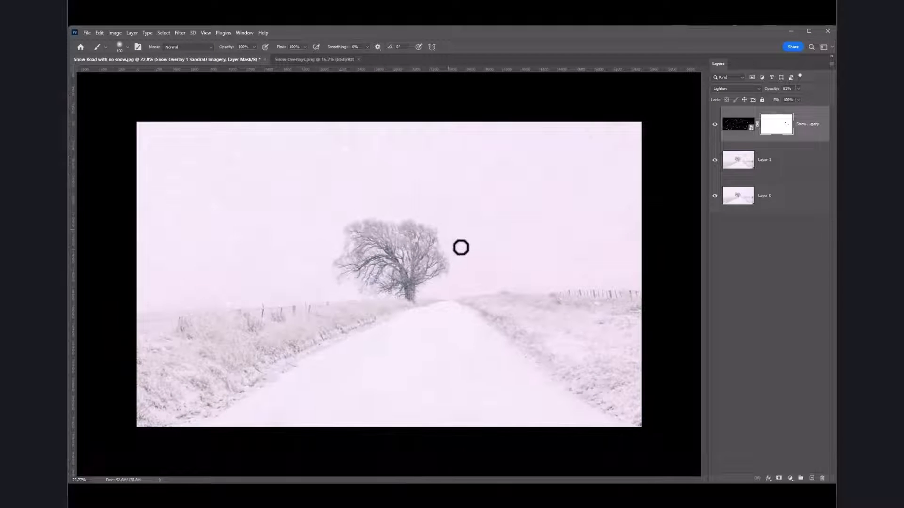
{"action": "left_click", "coordinate": [346, 149]}
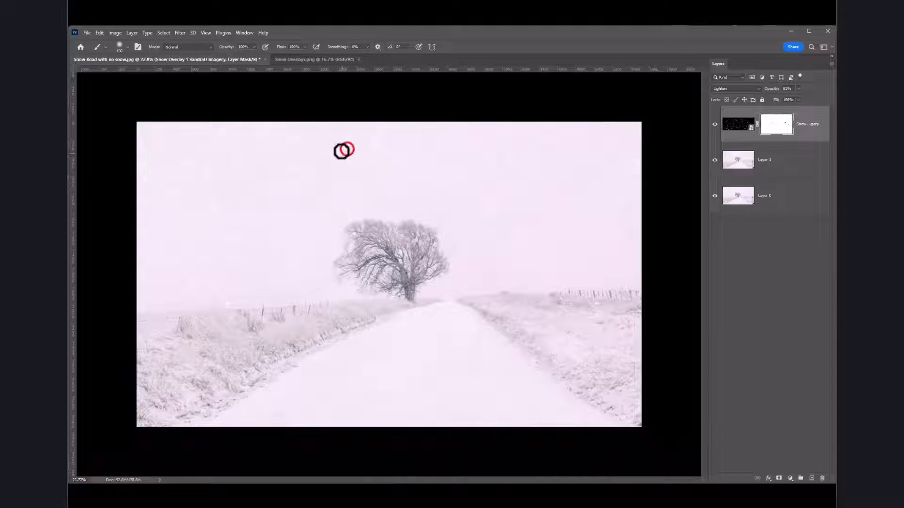
{"action": "left_click", "coordinate": [308, 181]}
{"action": "left_click_drag", "start_coordinate": [790, 101], "coordinate": [792, 102]}
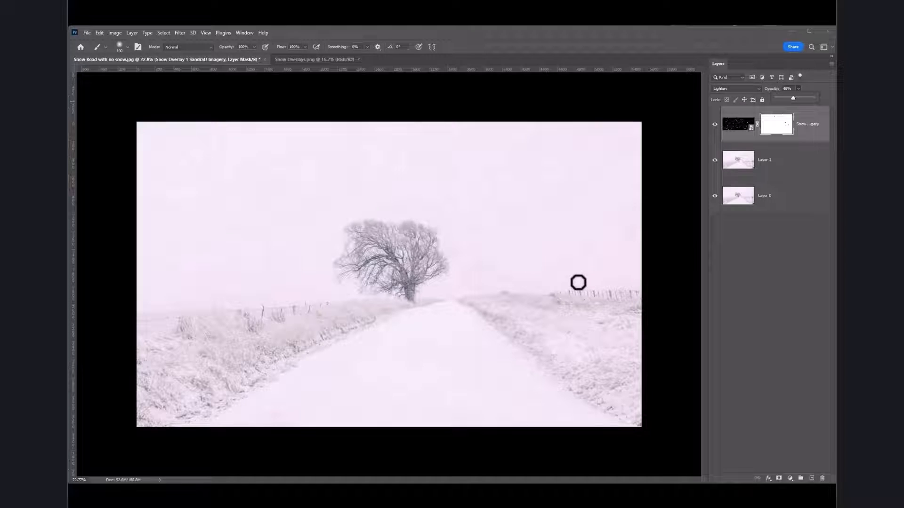
Place the Snow Overlay 4 image as an embedded layer above the masked snow layer.
{"action": "left_click", "coordinate": [88, 34]}
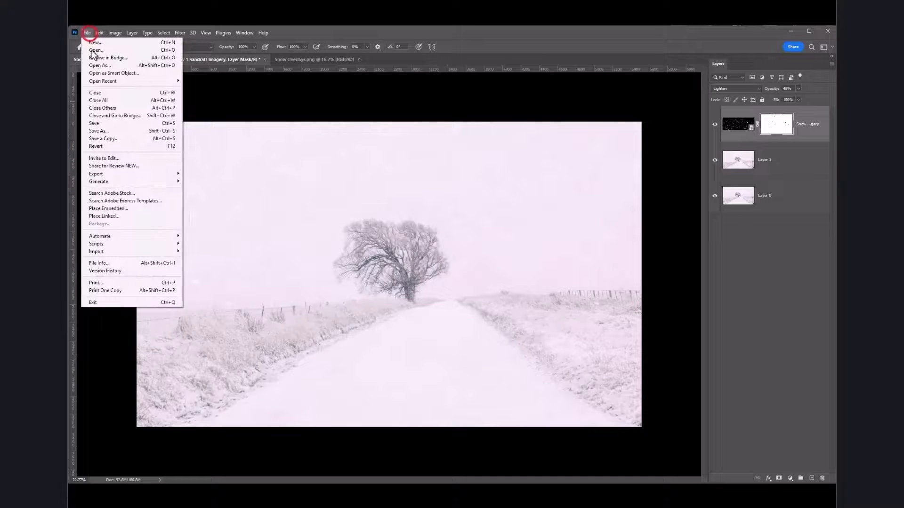
{"action": "left_click", "coordinate": [106, 209]}
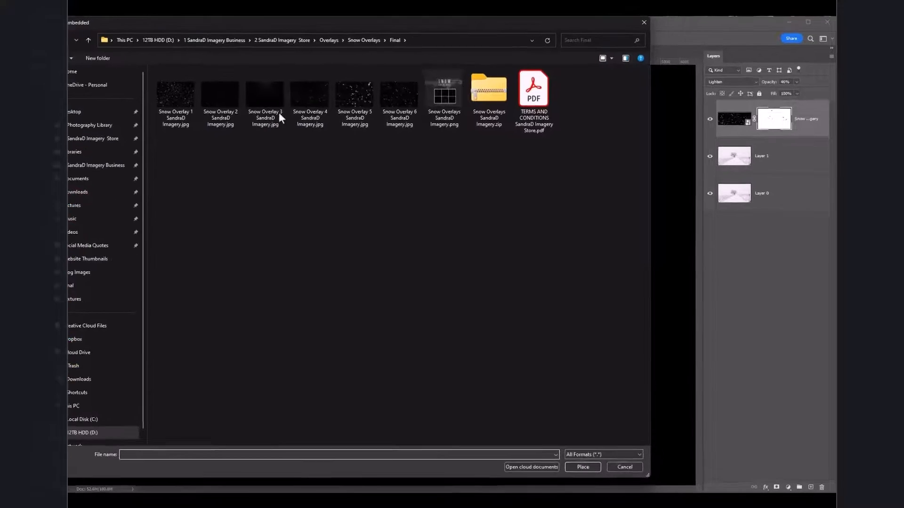
{"action": "left_click", "coordinate": [326, 105]}
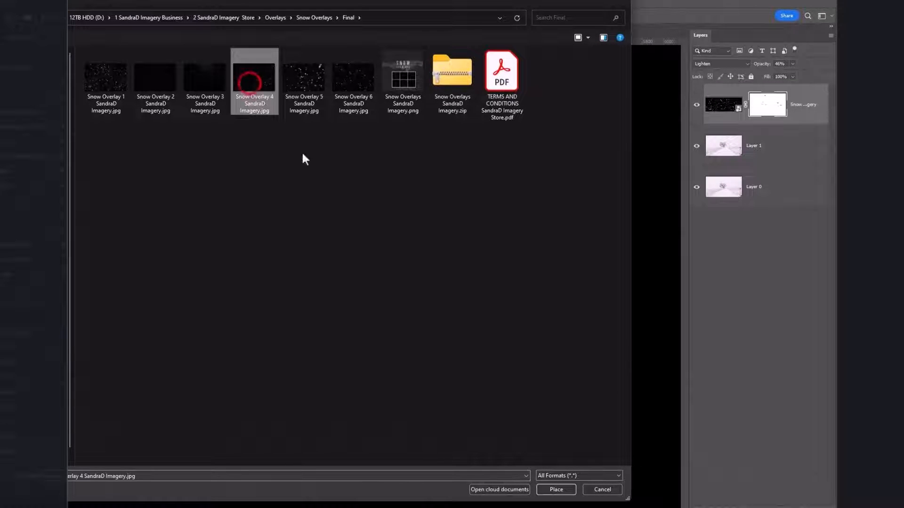
{"action": "left_click", "coordinate": [558, 490]}
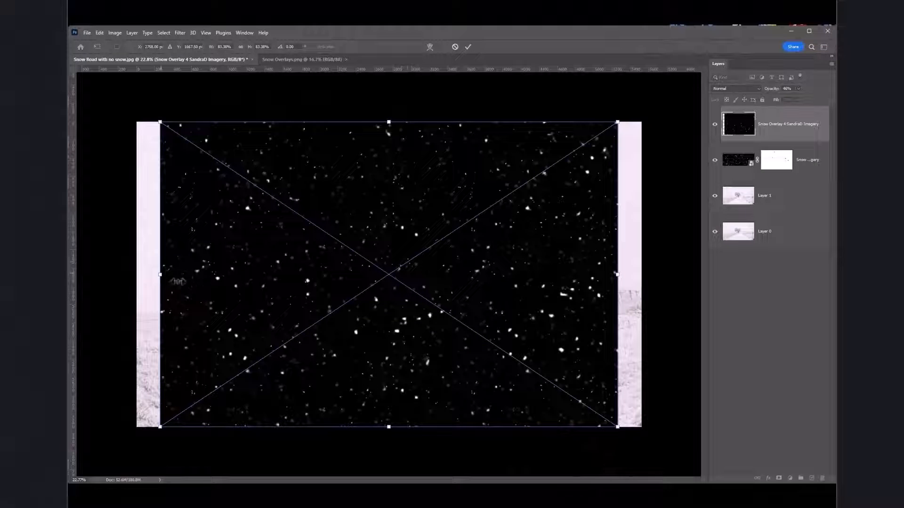
Stretch the Snow Overlay 4 image to the photo's full width and squash its height to about 52% so it ends near the horizon.
{"action": "left_click_drag", "start_coordinate": [160, 275], "coordinate": [140, 274]}
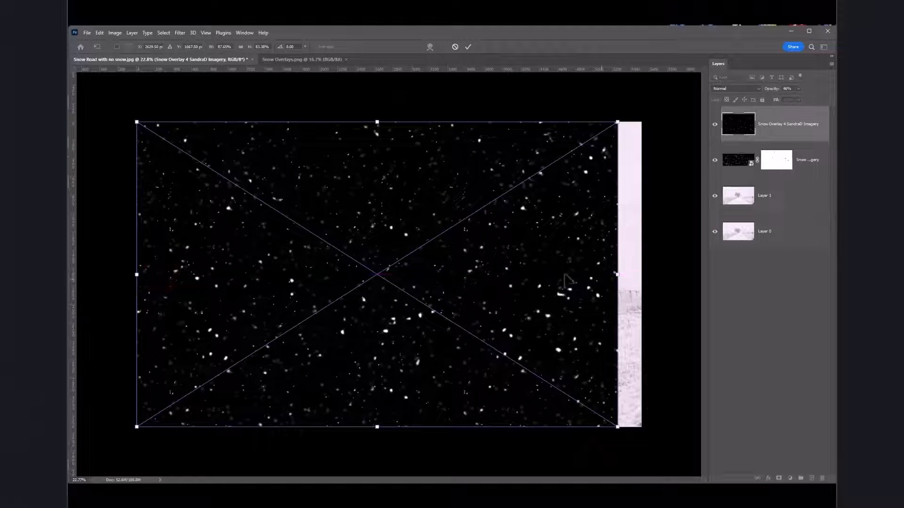
{"action": "left_click_drag", "start_coordinate": [617, 274], "coordinate": [642, 276]}
{"action": "left_click_drag", "start_coordinate": [390, 427], "coordinate": [402, 311]}
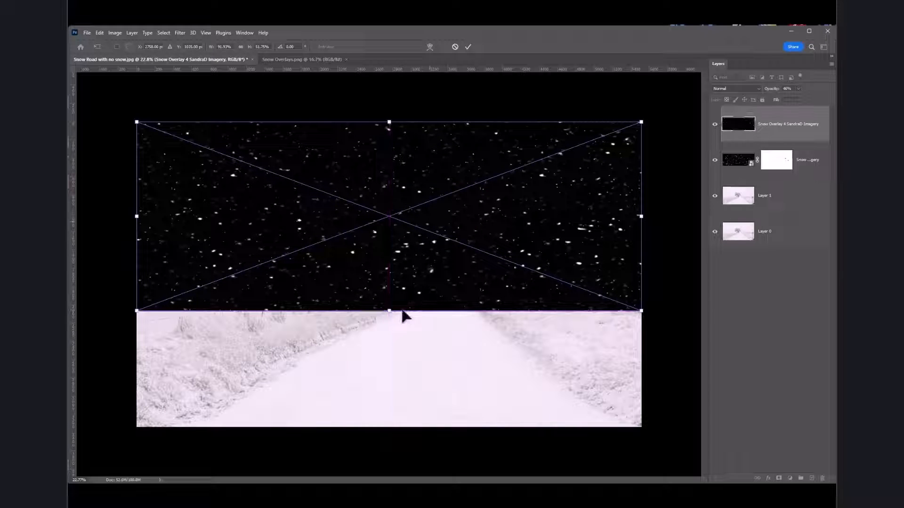
{"action": "left_click", "coordinate": [468, 48]}
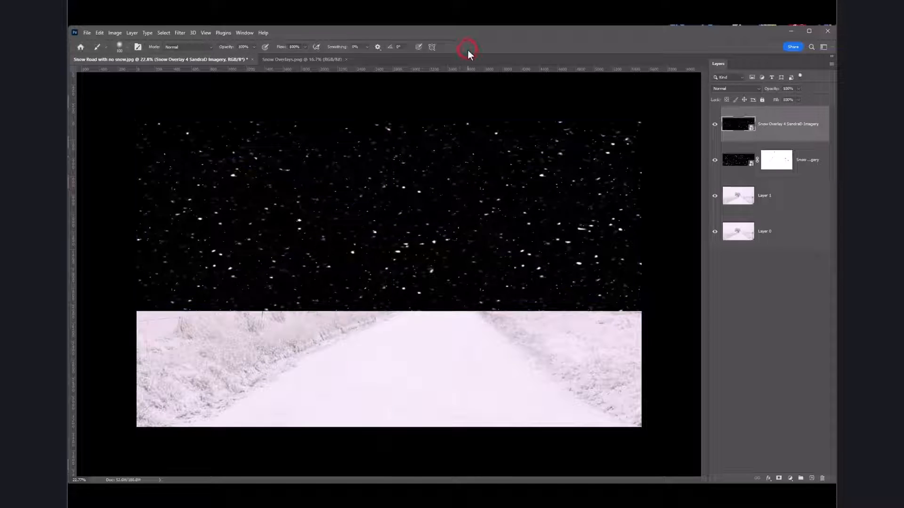
Blend the Snow Overlay 4 layer with Screen at 72% opacity and add a layer mask to it.
{"action": "left_click", "coordinate": [747, 89]}
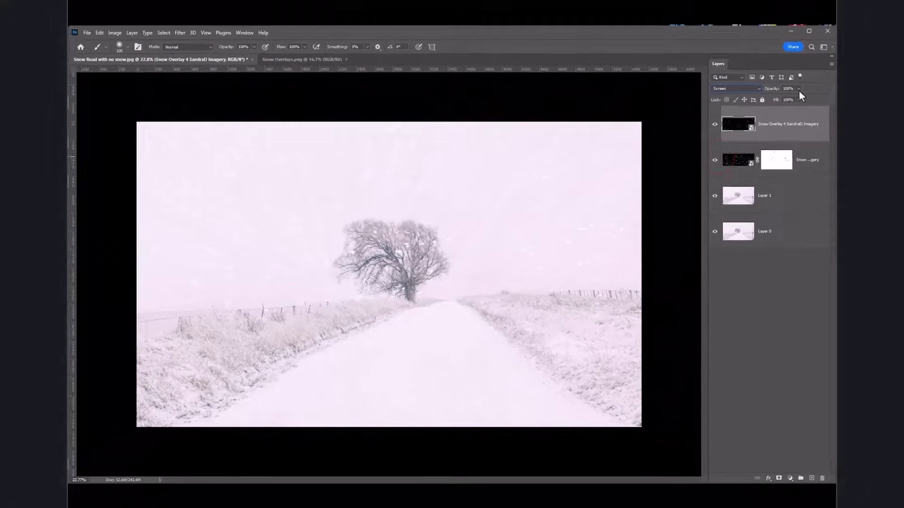
{"action": "left_click", "coordinate": [798, 89]}
{"action": "left_click_drag", "start_coordinate": [794, 101], "coordinate": [791, 102]}
{"action": "left_click", "coordinate": [779, 478]}
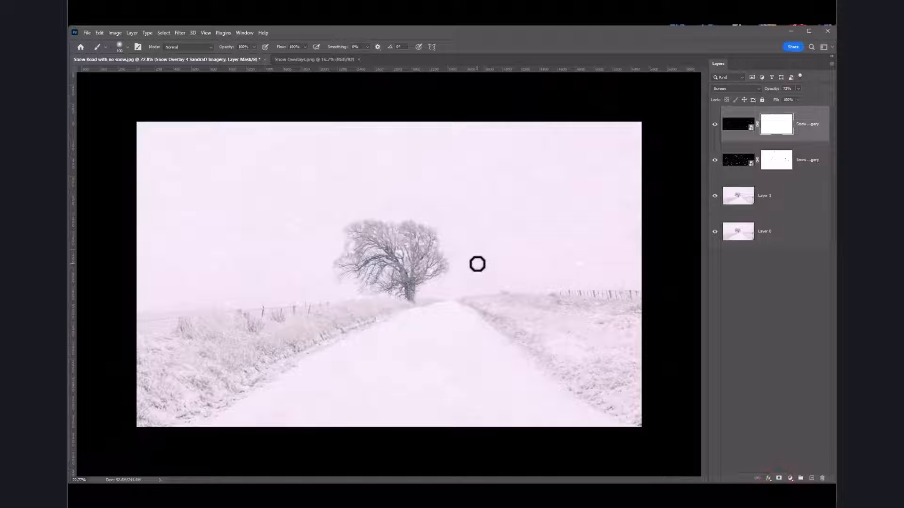
Brush on the Snow Overlay 4 mask to hide distracting flakes in the lower sky on both sides of the tree.
{"action": "scroll", "coordinate": [340, 262], "scroll_direction": "up", "scroll_amount": 2}
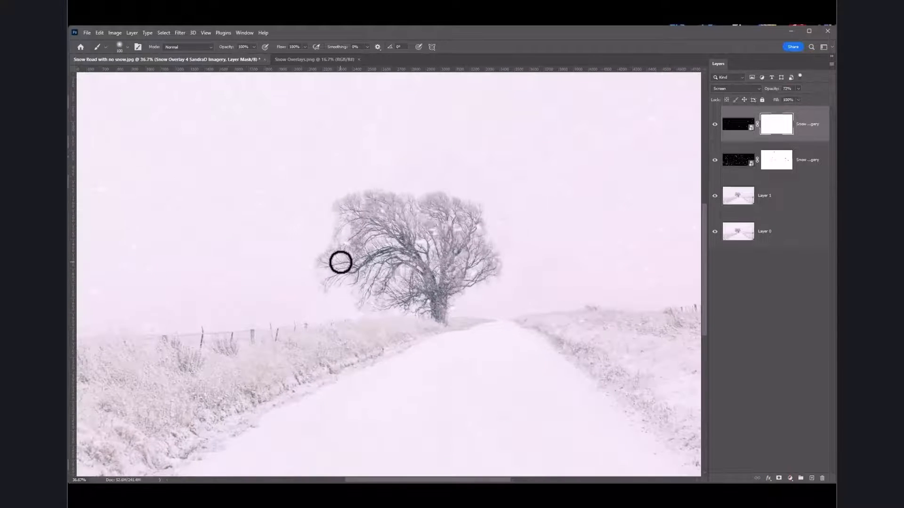
{"action": "left_click", "coordinate": [339, 301]}
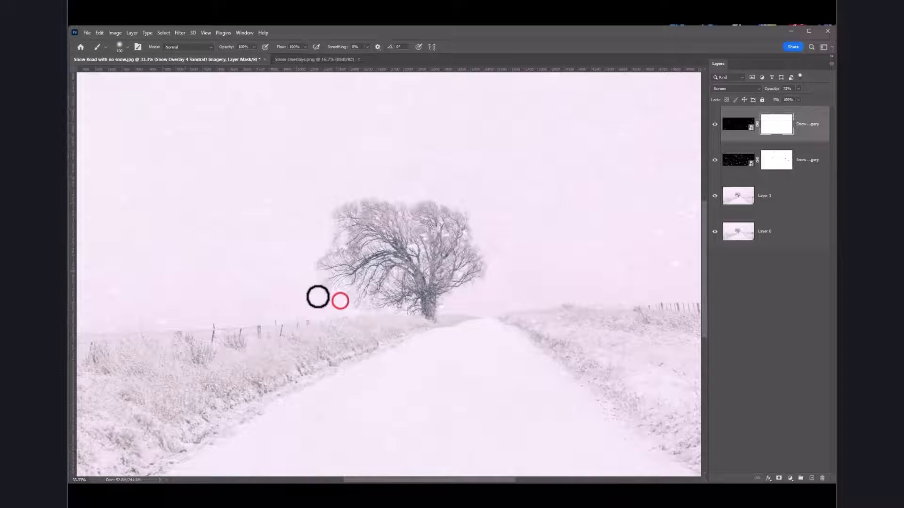
{"action": "left_click", "coordinate": [162, 267]}
{"action": "left_click", "coordinate": [170, 285]}
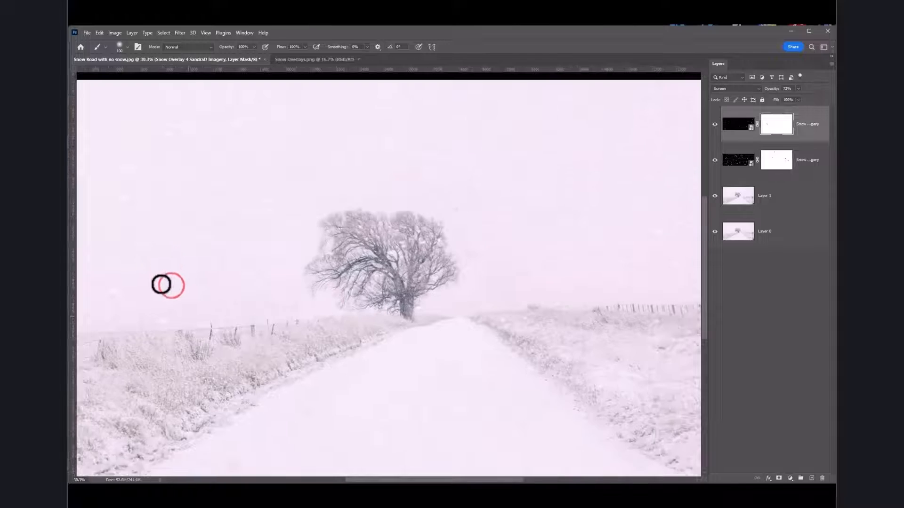
{"action": "scroll", "coordinate": [162, 282], "scroll_direction": "down", "scroll_amount": 1}
{"action": "left_click", "coordinate": [154, 286]}
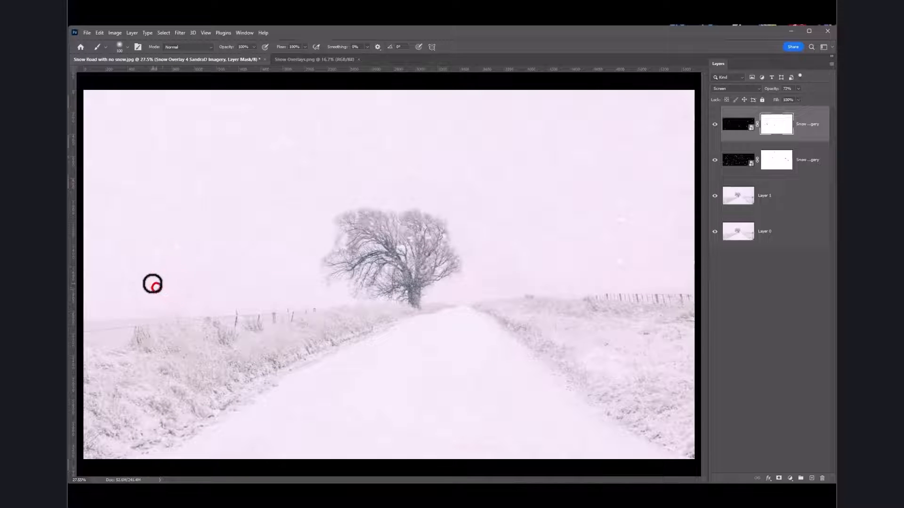
{"action": "left_click", "coordinate": [105, 246]}
{"action": "left_click", "coordinate": [198, 309]}
{"action": "left_click", "coordinate": [251, 280]}
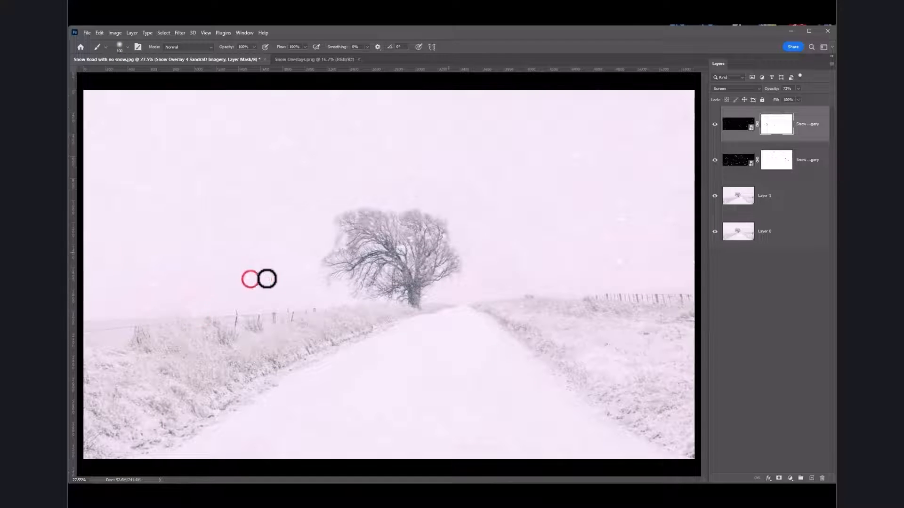
{"action": "left_click", "coordinate": [574, 277]}
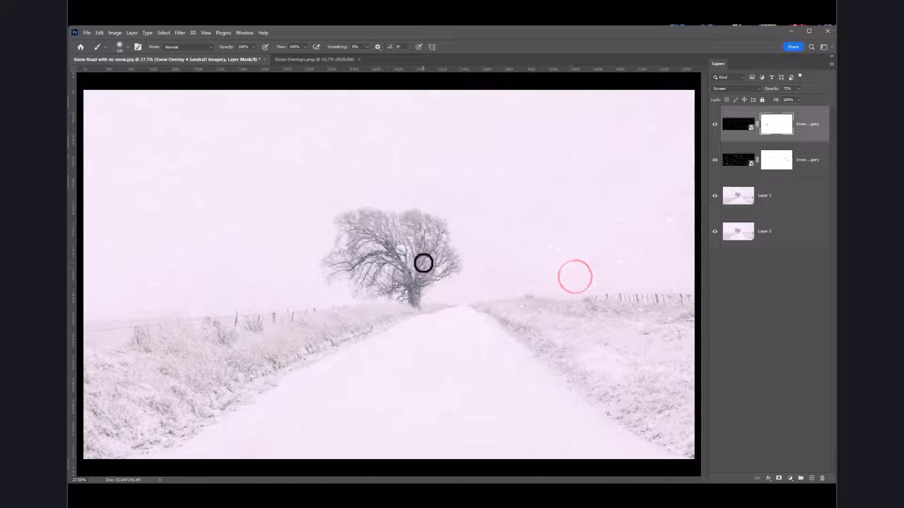
Mask out Snow Overlay 4 flakes over the tree's branches, beside its trunk and in the sky to its left.
{"action": "scroll", "coordinate": [424, 262], "scroll_direction": "up", "scroll_amount": 2}
{"action": "left_click", "coordinate": [406, 228]}
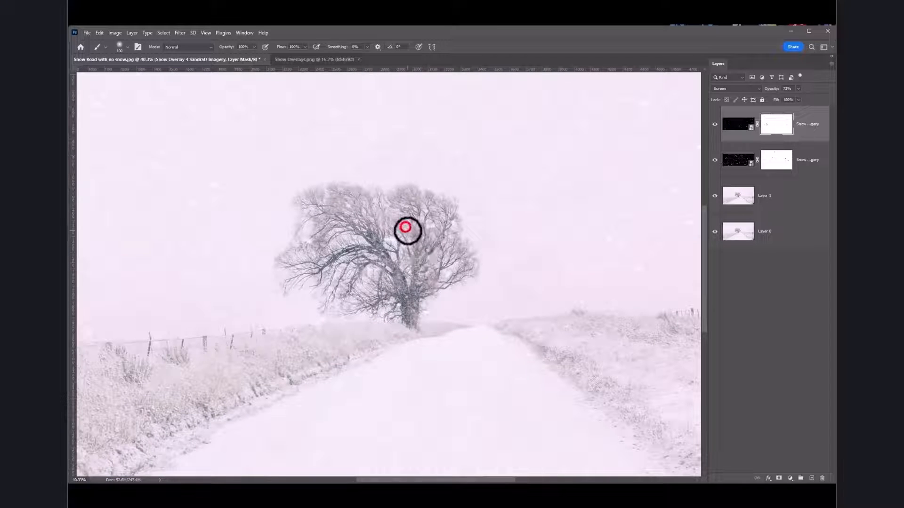
{"action": "left_click", "coordinate": [431, 226]}
{"action": "left_click", "coordinate": [480, 218]}
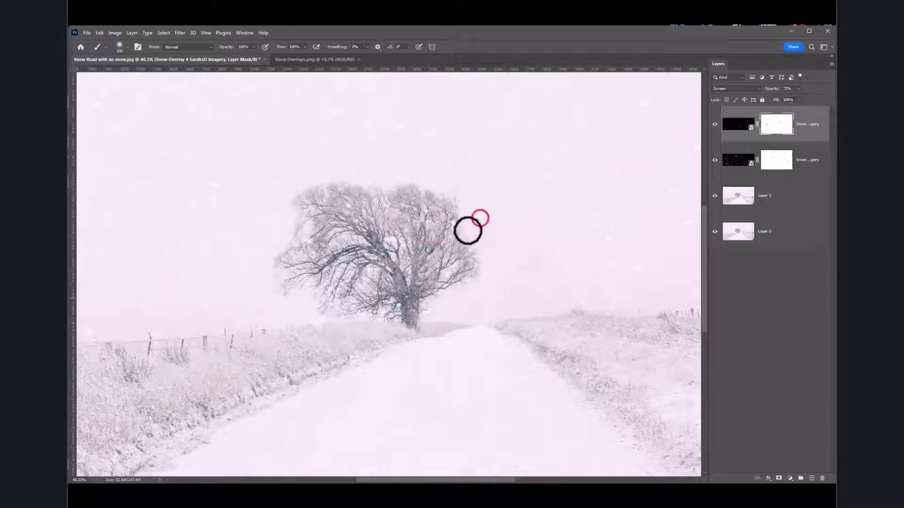
{"action": "left_click", "coordinate": [425, 312]}
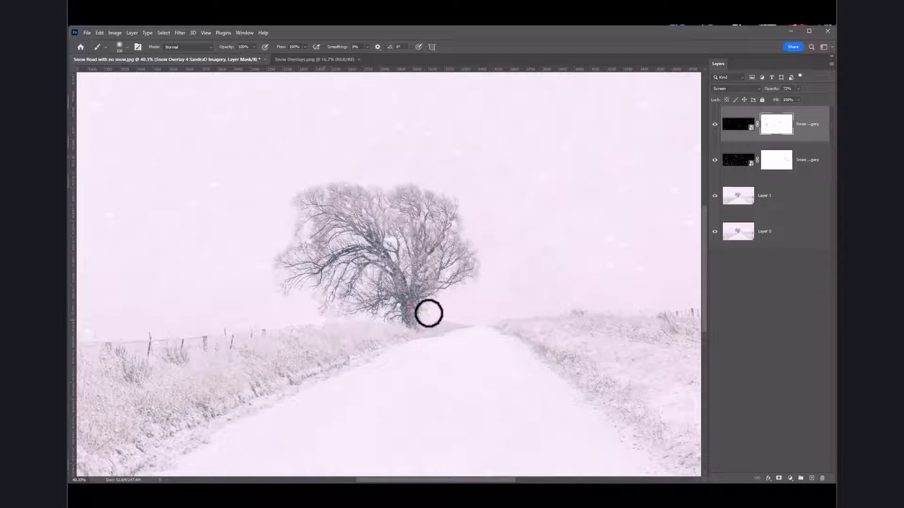
{"action": "left_click", "coordinate": [215, 202]}
{"action": "left_click", "coordinate": [192, 202]}
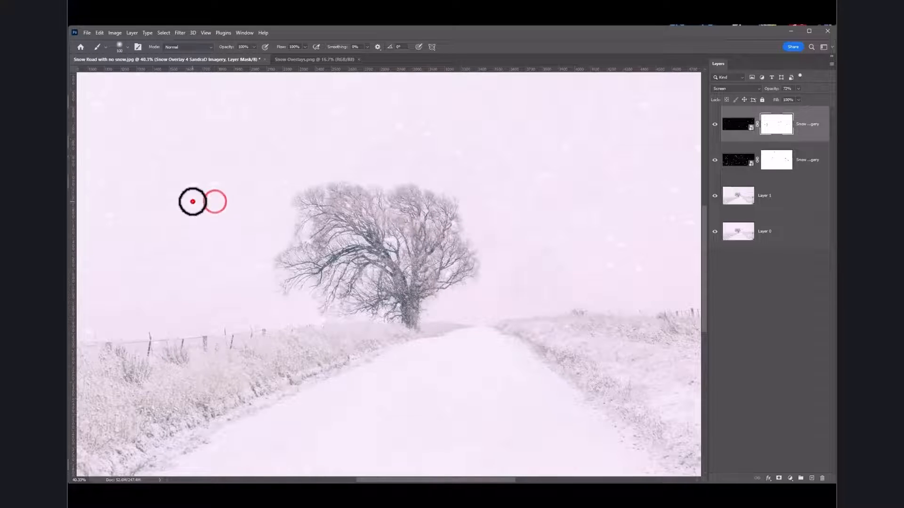
{"action": "scroll", "coordinate": [325, 204], "scroll_direction": "down", "scroll_amount": 3}
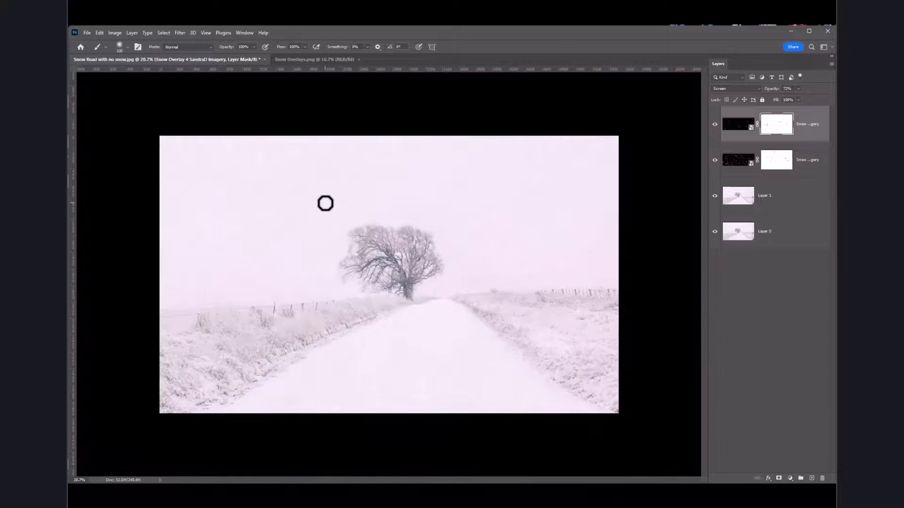
{"action": "scroll", "coordinate": [325, 203], "scroll_direction": "up", "scroll_amount": 1}
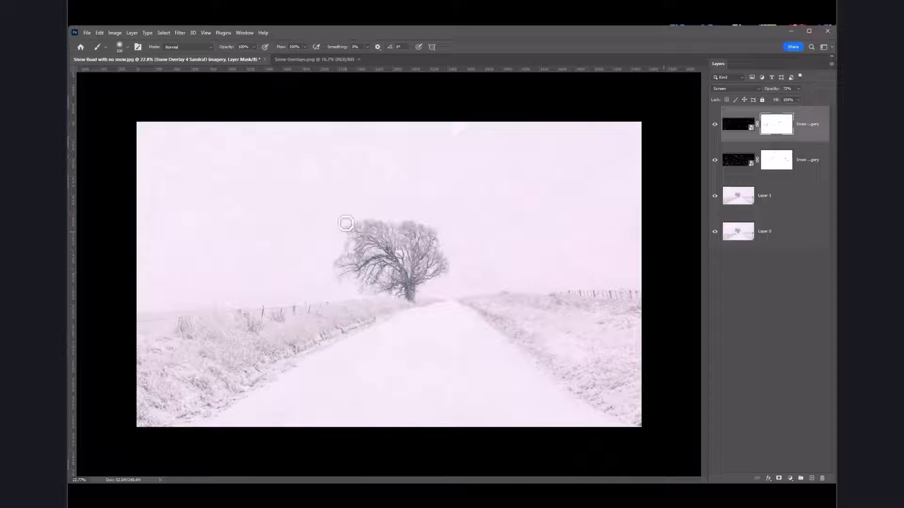
Place the Snow Overlay 6 image as an embedded layer above the masked Snow Overlay 4 layer.
{"action": "left_click", "coordinate": [738, 123]}
{"action": "left_click", "coordinate": [87, 33]}
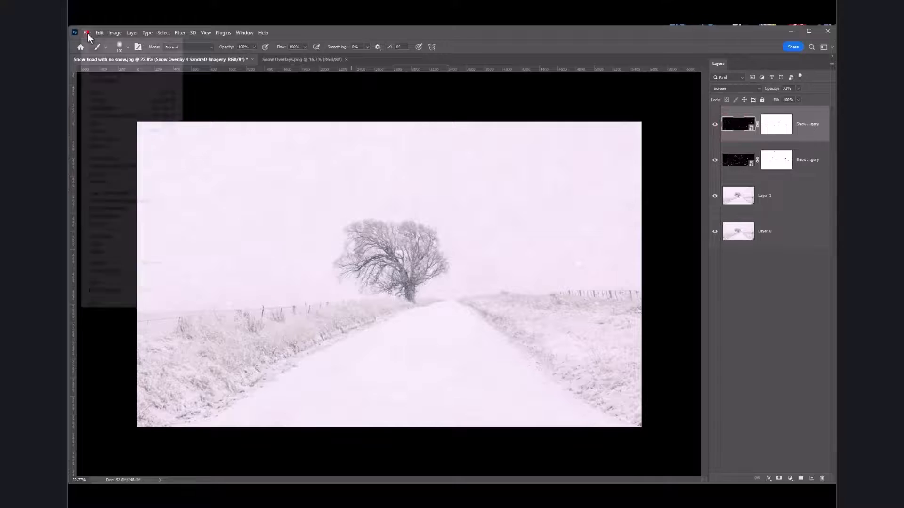
{"action": "left_click", "coordinate": [126, 208]}
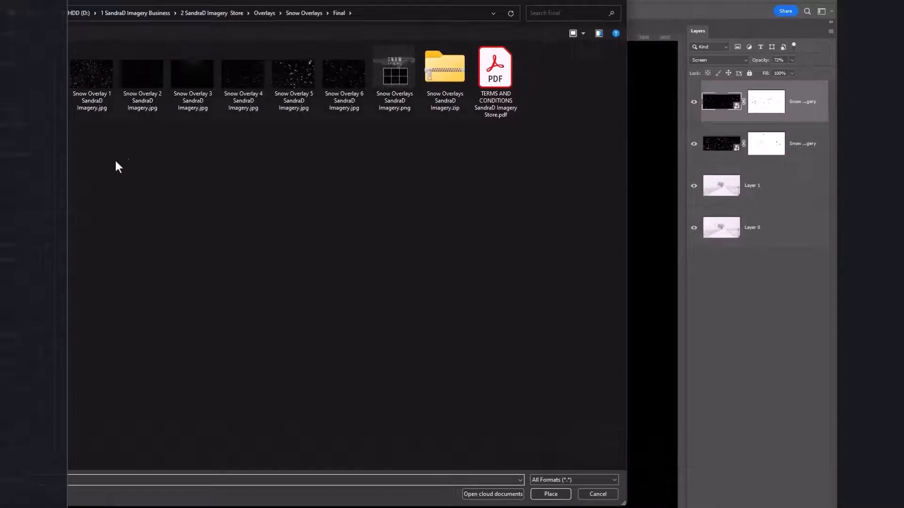
{"action": "left_click", "coordinate": [350, 78]}
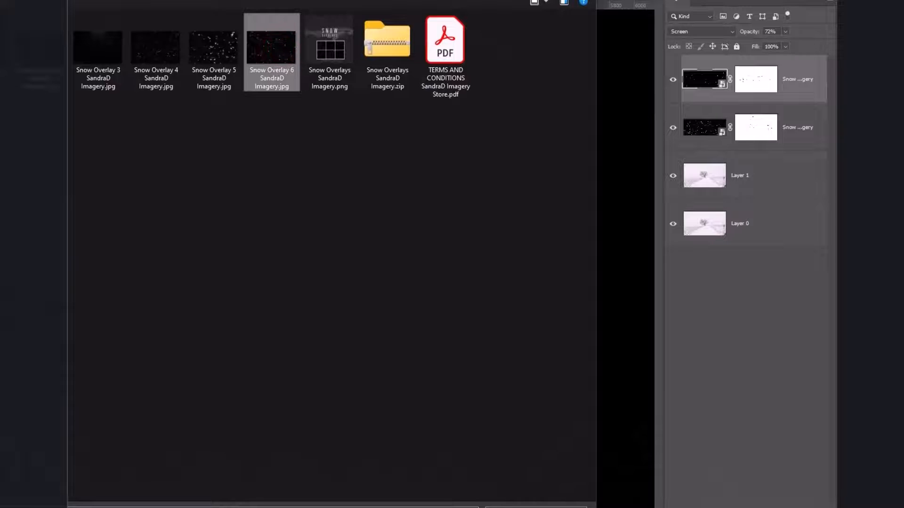
{"action": "left_click", "coordinate": [514, 507]}
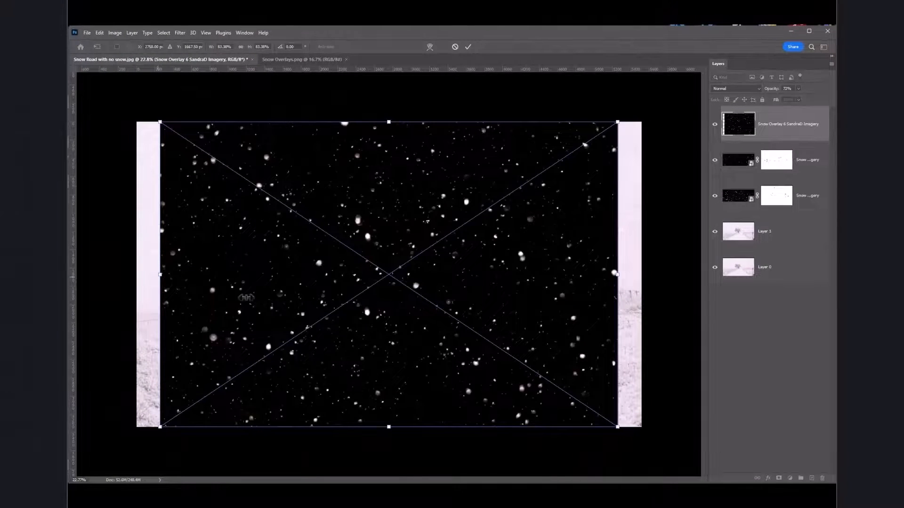
Stretch the Snow Overlay 6 image to the photo's full width and set its blend mode to Screen.
{"action": "left_click_drag", "start_coordinate": [160, 275], "coordinate": [136, 275]}
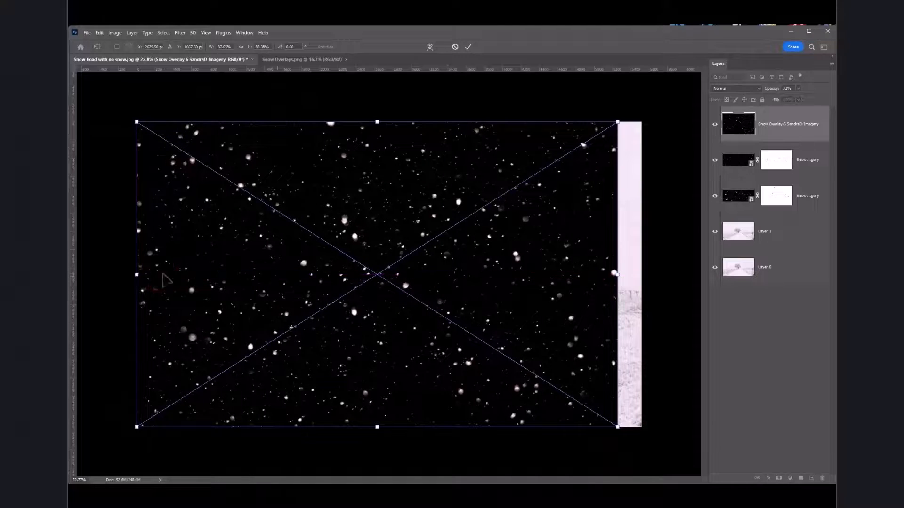
{"action": "left_click_drag", "start_coordinate": [617, 275], "coordinate": [640, 278]}
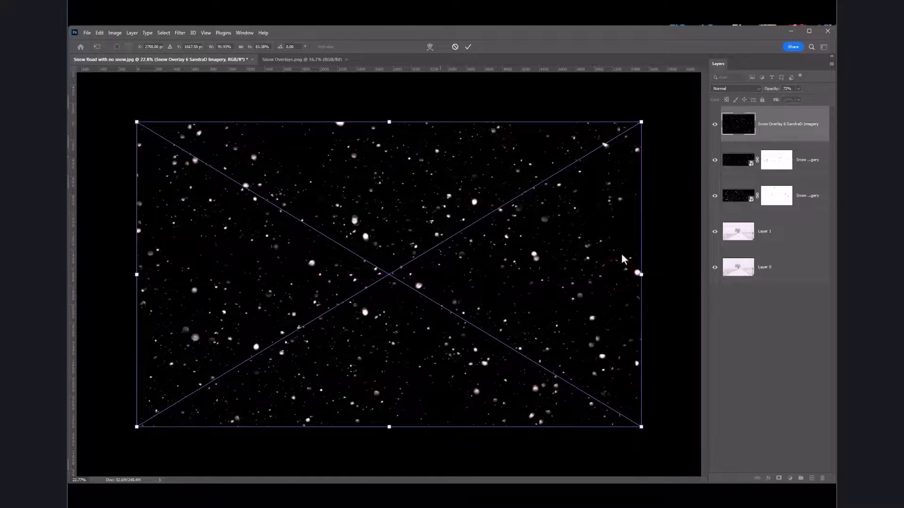
{"action": "left_click", "coordinate": [468, 46]}
{"action": "left_click", "coordinate": [739, 88]}
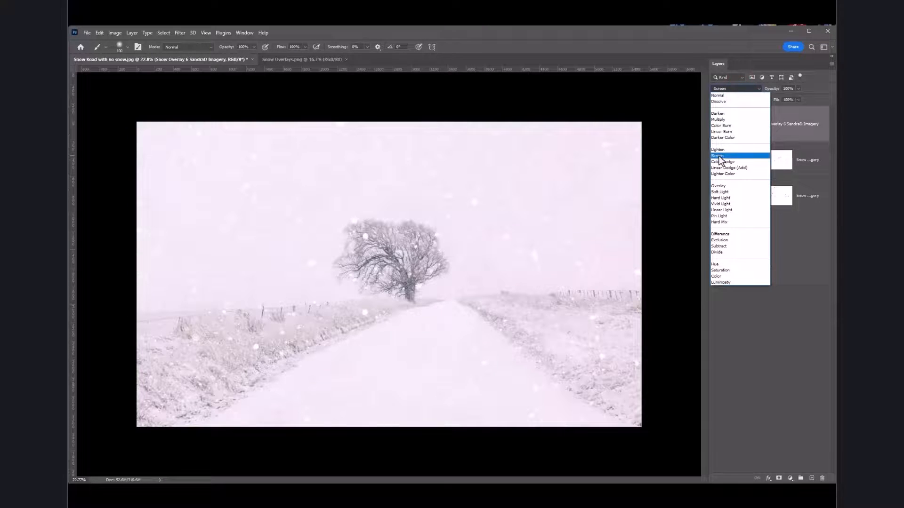
{"action": "left_click", "coordinate": [718, 156]}
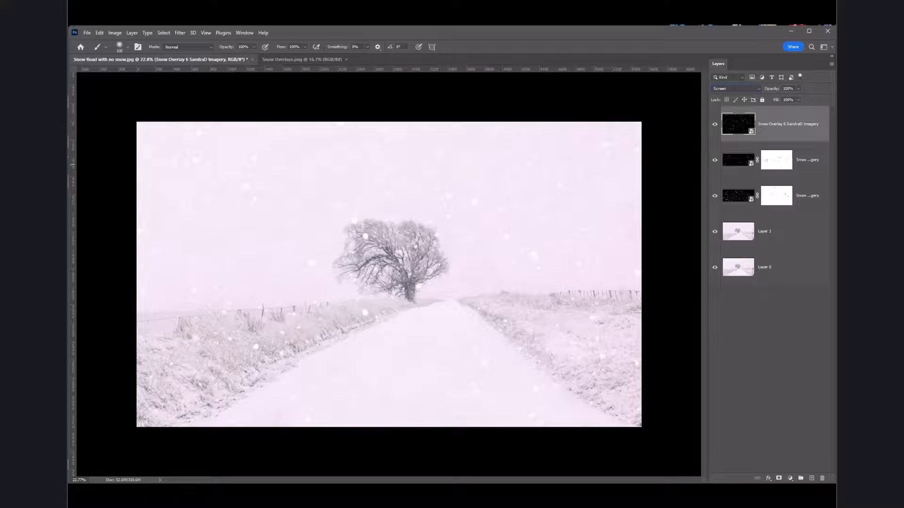
Squash the Snow Overlay 6 layer's height to about 52% so it ends near the horizon, and flip it horizontally.
{"action": "key", "text": "ctrl+t"}
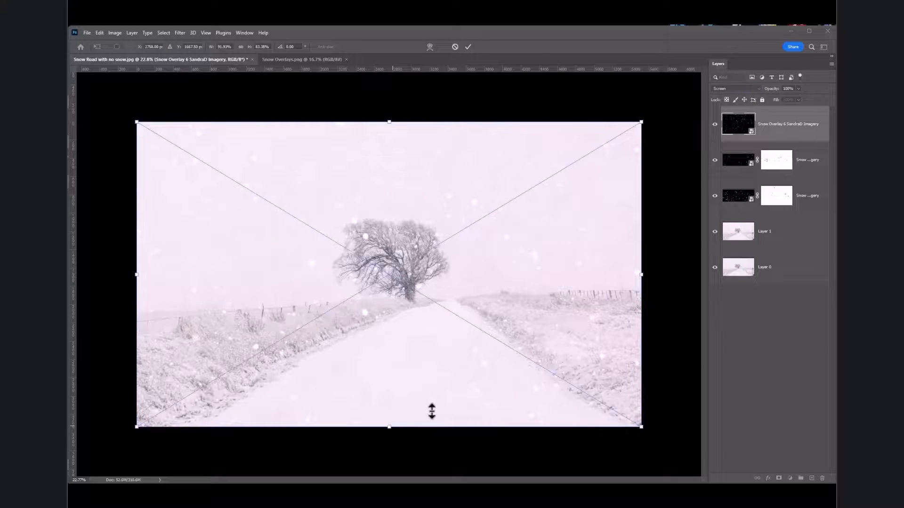
{"action": "left_click_drag", "start_coordinate": [389, 426], "coordinate": [406, 311]}
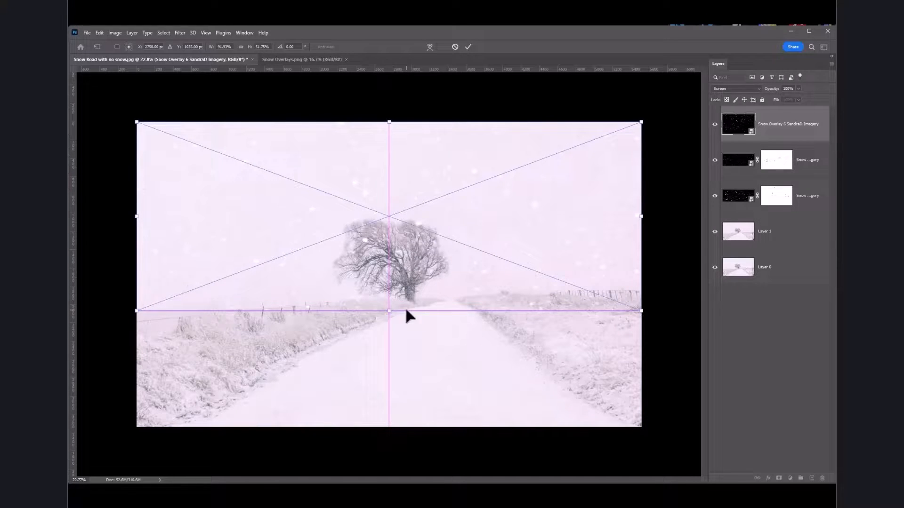
{"action": "right_click", "coordinate": [409, 177]}
{"action": "left_click", "coordinate": [460, 325]}
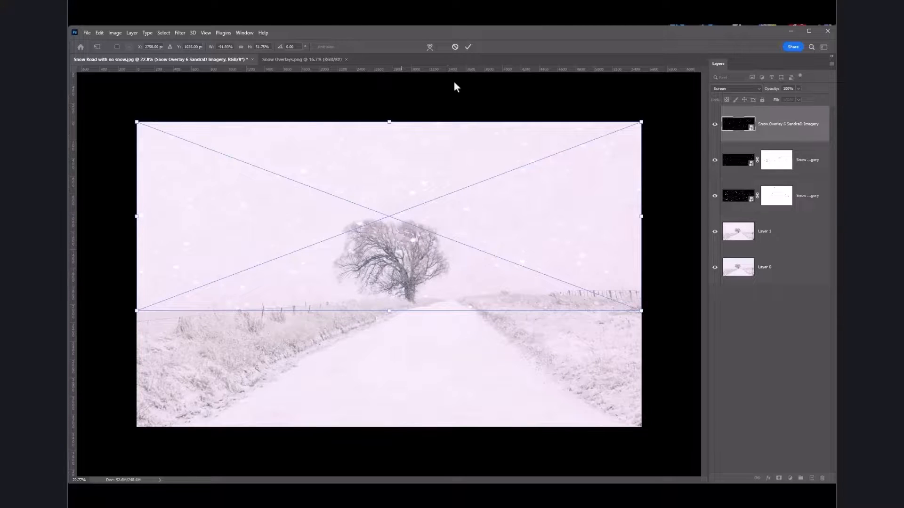
{"action": "left_click", "coordinate": [467, 47]}
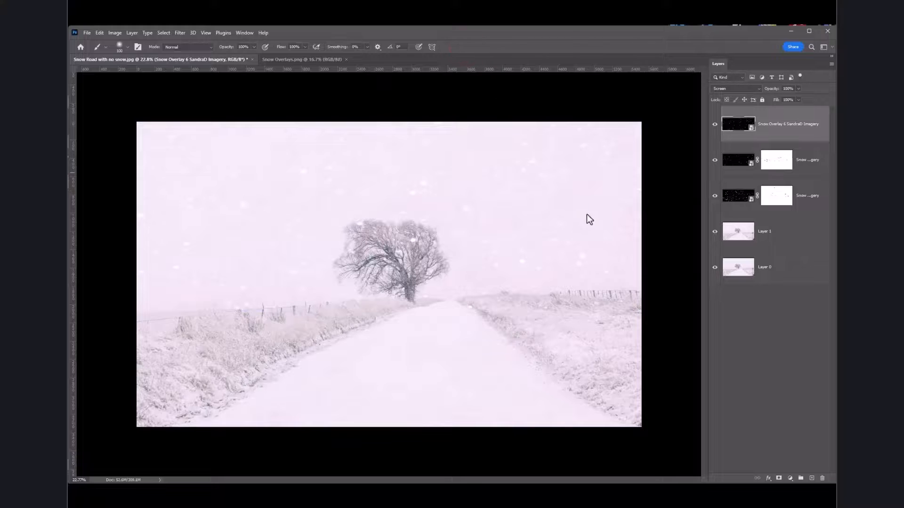
Add a layer mask to the Snow Overlay 6 layer and brush away flakes over and around the tree's branches.
{"action": "left_click", "coordinate": [779, 478]}
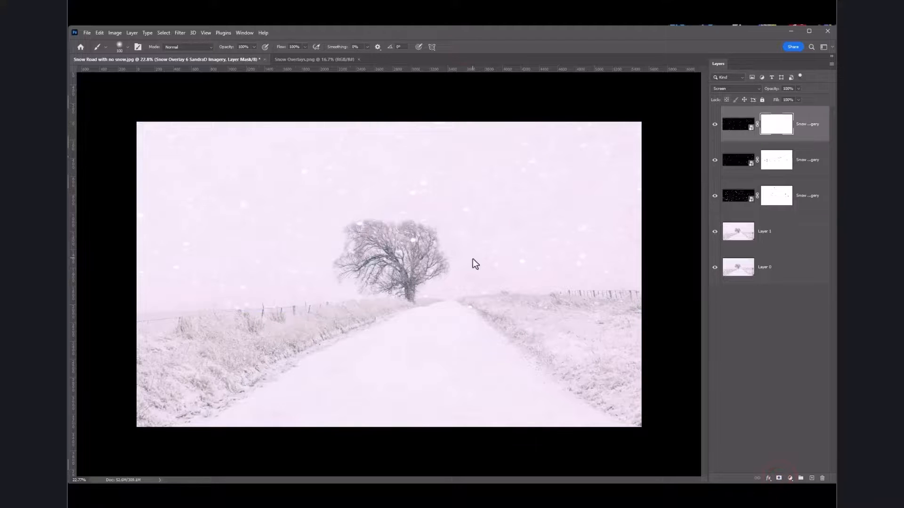
{"action": "key", "text": "ctrl+plus"}
{"action": "key", "text": "ctrl+plus"}
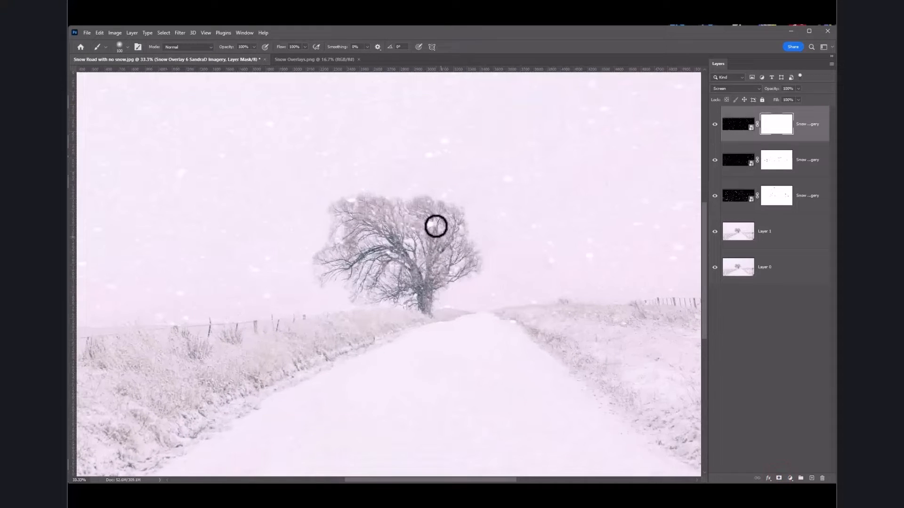
{"action": "left_click_drag", "start_coordinate": [432, 223], "coordinate": [423, 226]}
{"action": "left_click", "coordinate": [415, 229]}
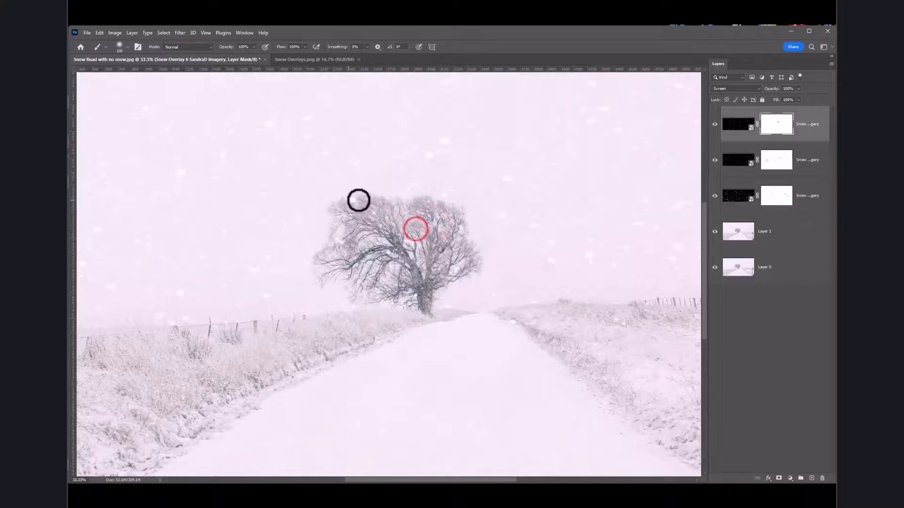
{"action": "left_click", "coordinate": [354, 198]}
{"action": "left_click", "coordinate": [306, 258]}
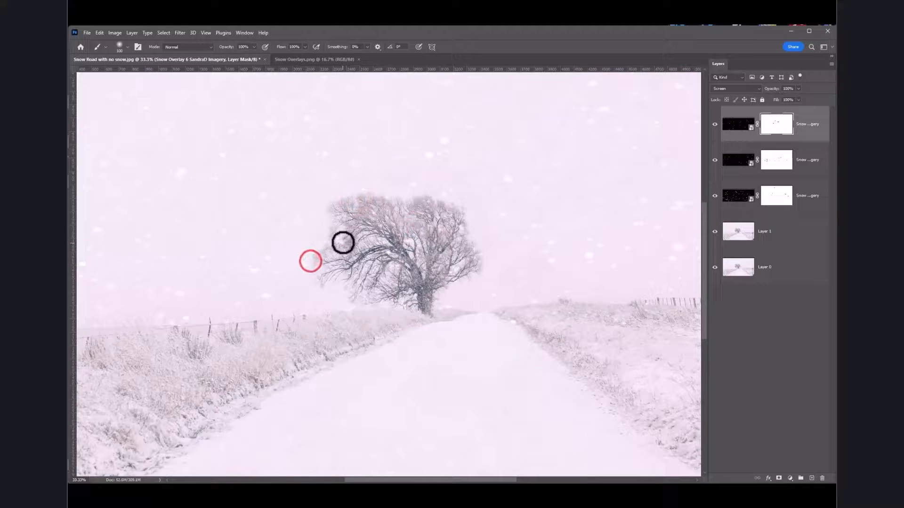
{"action": "left_click", "coordinate": [341, 240]}
{"action": "left_click", "coordinate": [384, 294]}
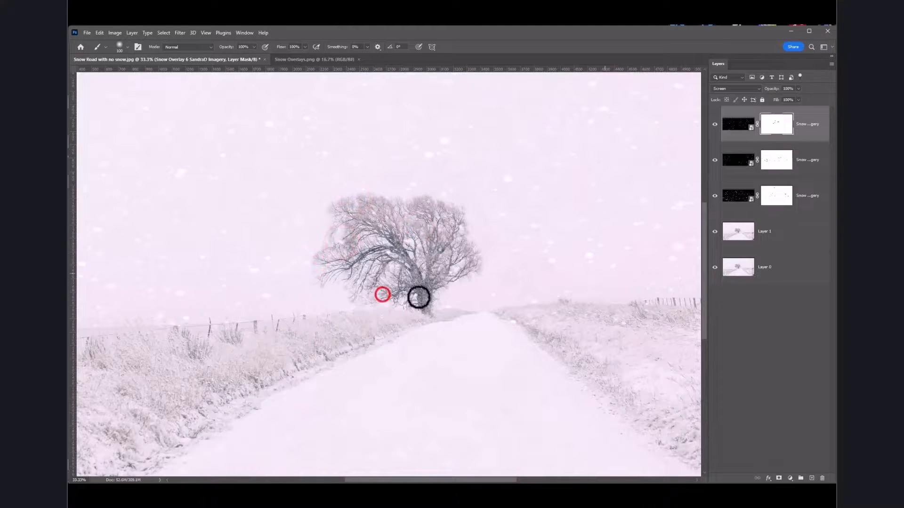
Mask out Snow Overlay 6 flakes along the horizon, at the road's far end, near the trunk and above the left fence.
{"action": "left_click", "coordinate": [540, 299]}
{"action": "left_click", "coordinate": [513, 319]}
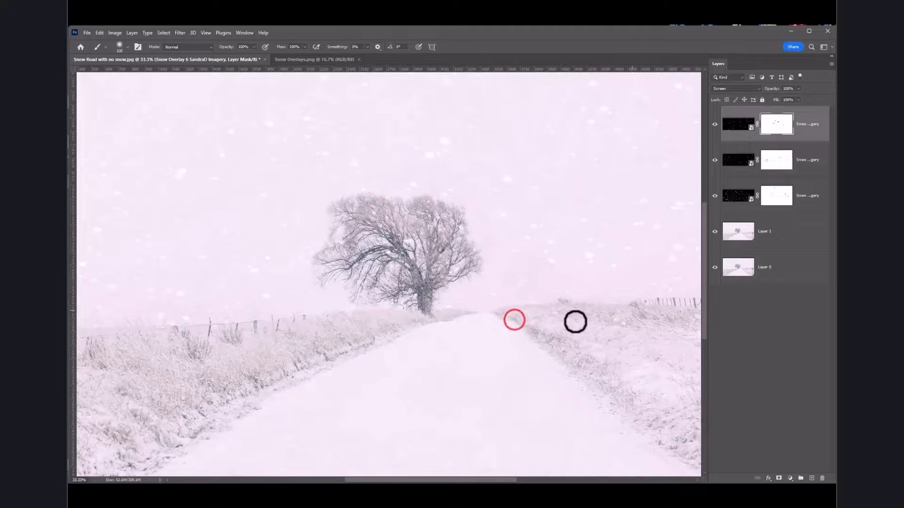
{"action": "left_click", "coordinate": [628, 323]}
{"action": "left_click", "coordinate": [447, 305]}
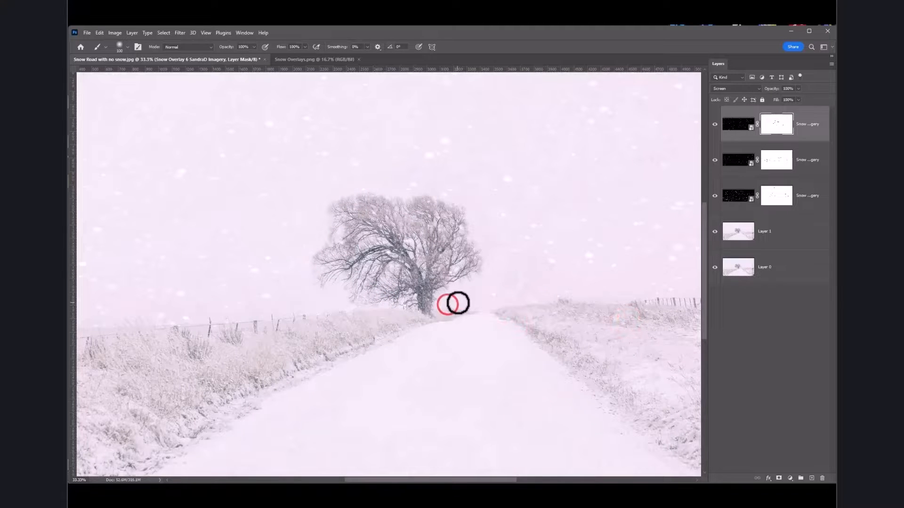
{"action": "left_click", "coordinate": [488, 306]}
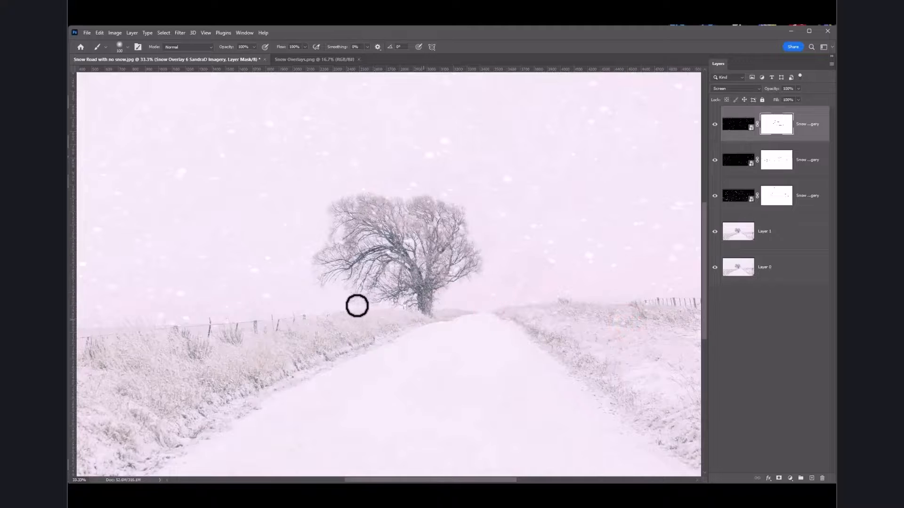
{"action": "scroll", "coordinate": [356, 306], "scroll_direction": "up", "scroll_amount": 2}
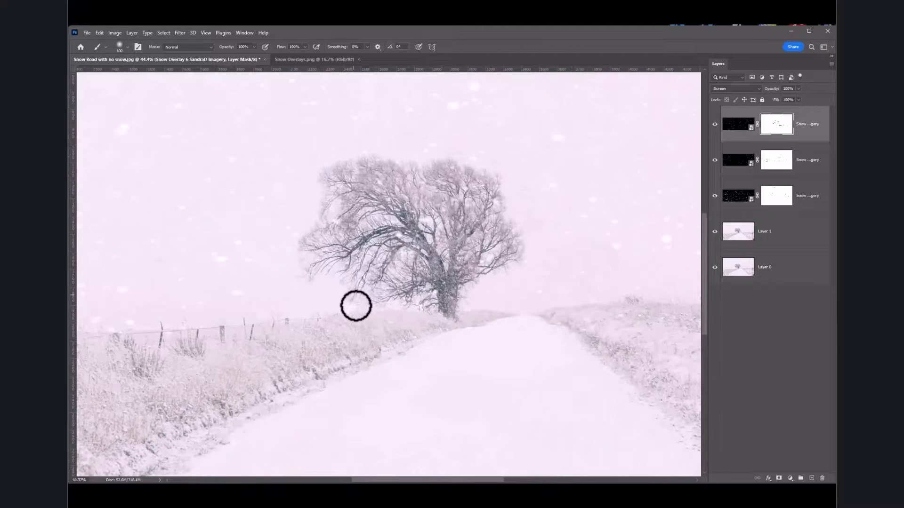
{"action": "left_click", "coordinate": [420, 307]}
{"action": "left_click", "coordinate": [389, 320]}
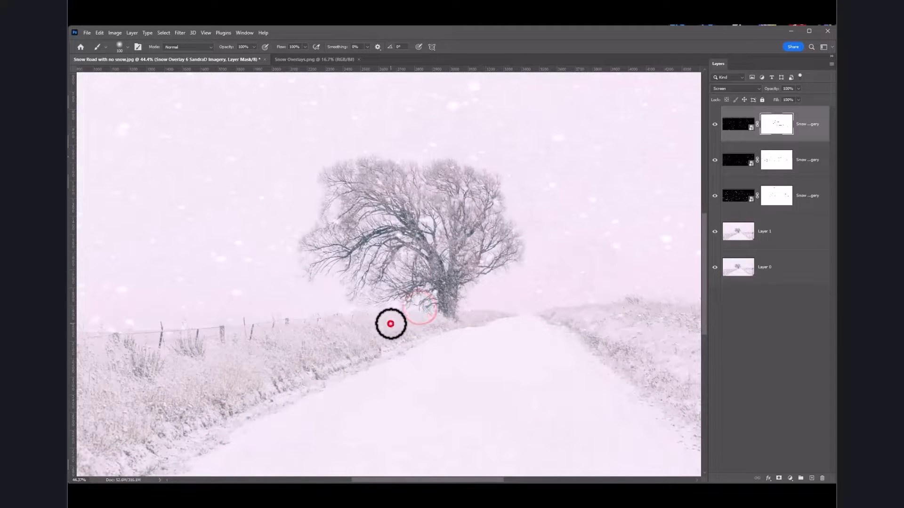
{"action": "left_click", "coordinate": [237, 294]}
{"action": "scroll", "coordinate": [239, 260], "scroll_direction": "down", "scroll_amount": 4}
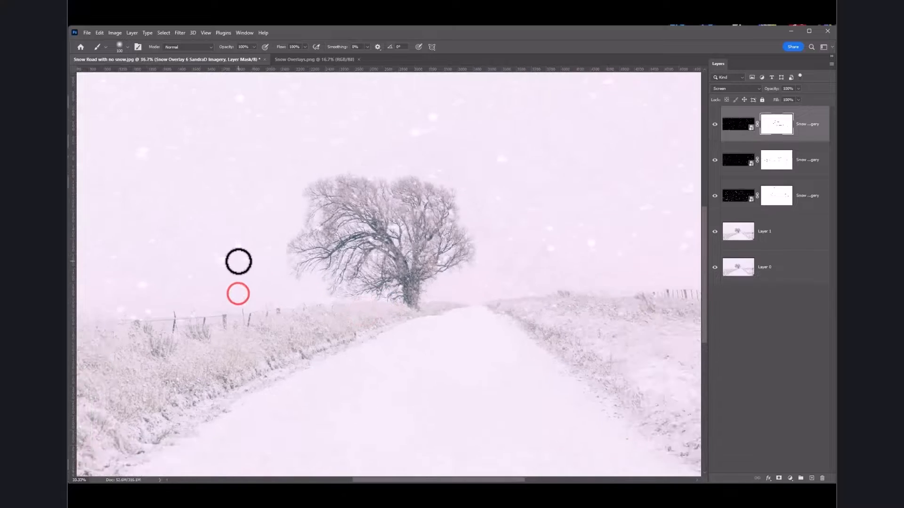